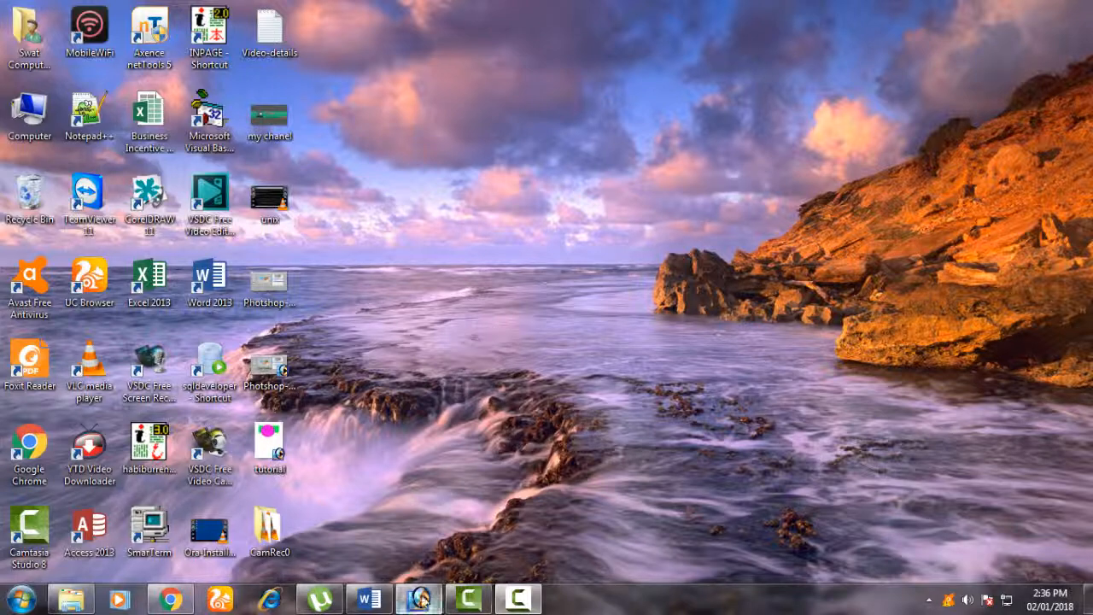
- Switch to Adobe Photoshop and activate the Healing Brush Tool
{"action": "left_click", "coordinate": [419, 598]}
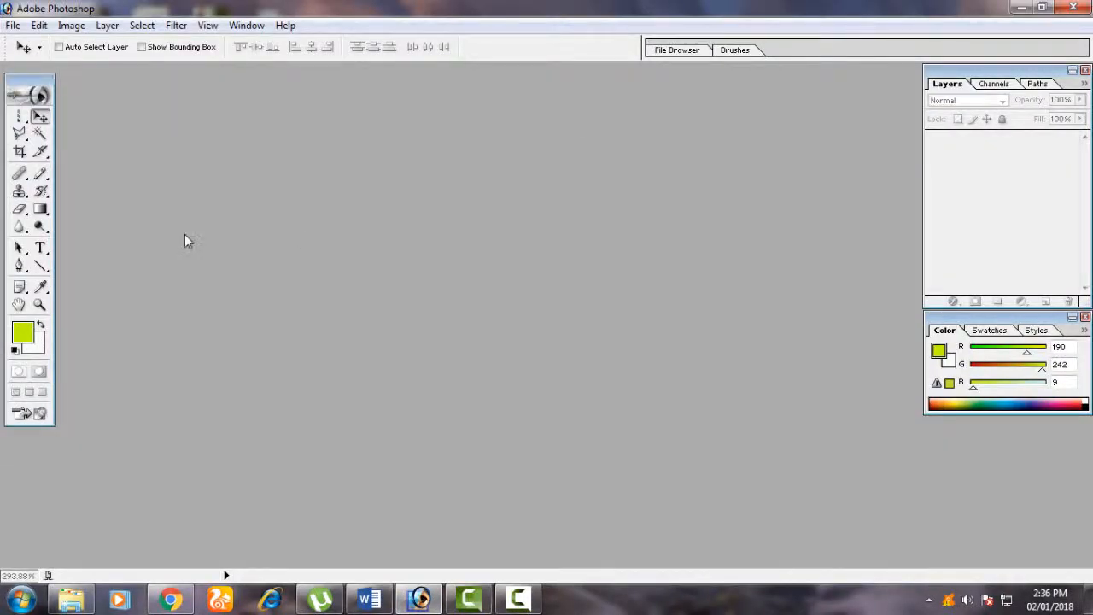
{"action": "left_click", "coordinate": [21, 175]}
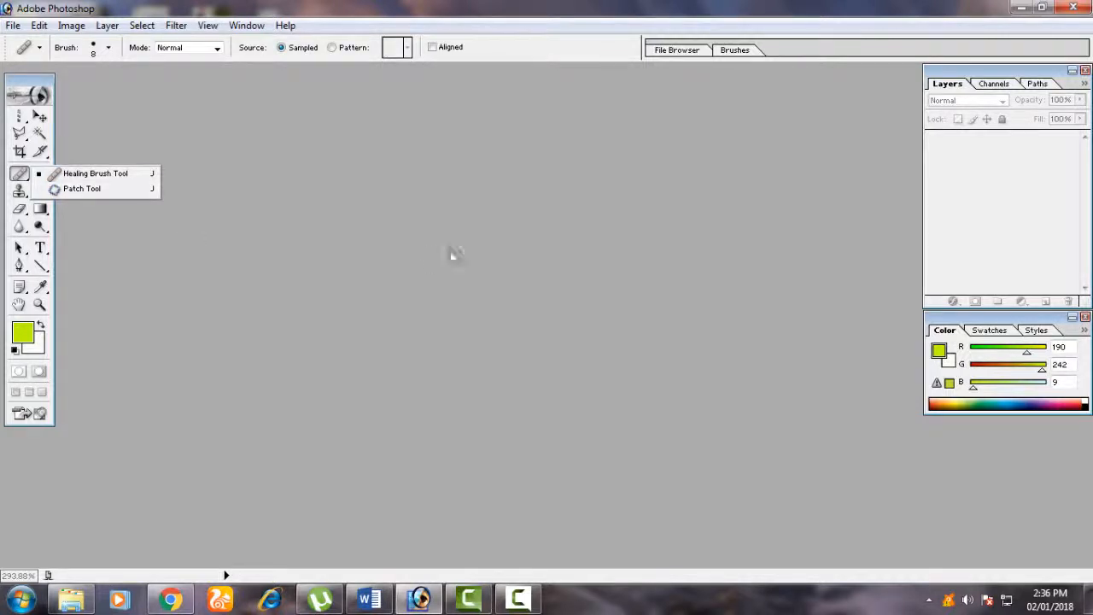
{"action": "left_click", "coordinate": [415, 223]}
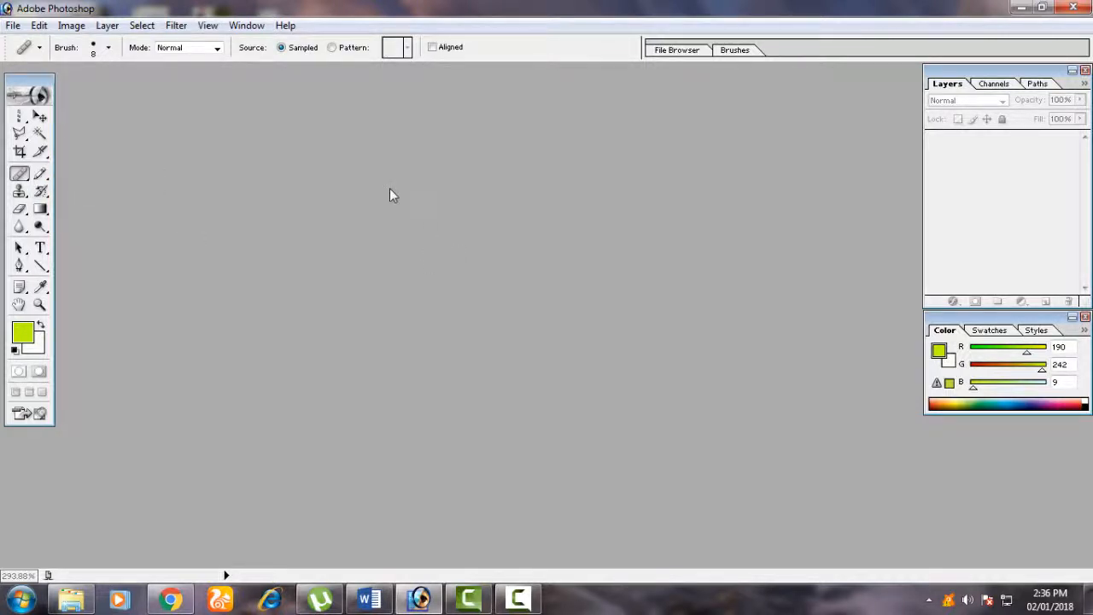
- Open images (2).jpg from the thumbnails folder, maximize its window and fit the image on screen
{"action": "key", "text": "ctrl+o"}
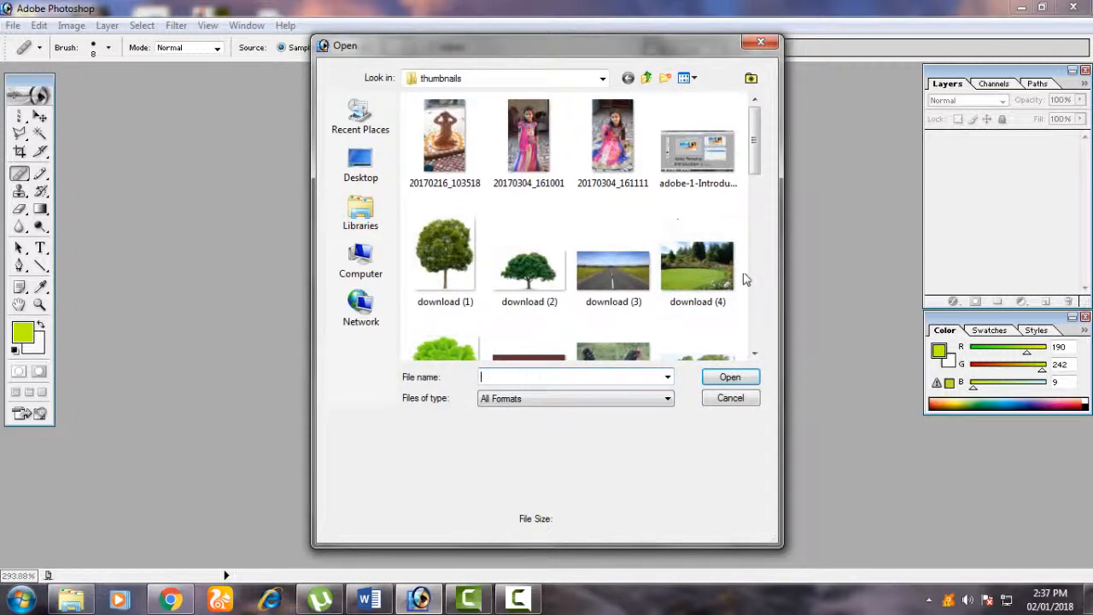
{"action": "left_click_drag", "start_coordinate": [757, 171], "coordinate": [756, 252]}
{"action": "left_click", "coordinate": [440, 221]}
{"action": "left_click", "coordinate": [730, 377]}
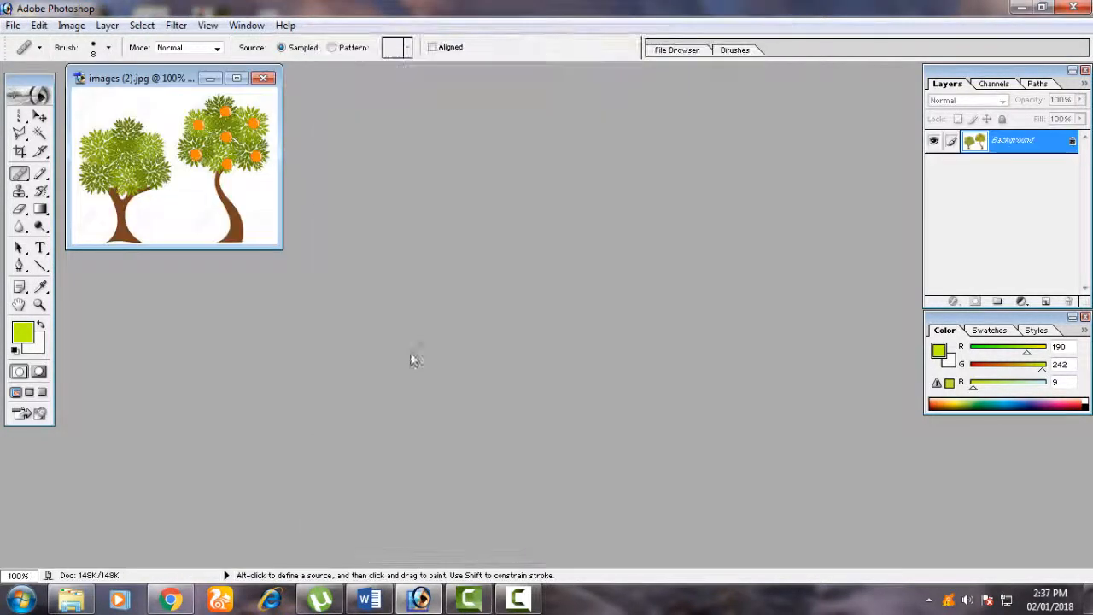
{"action": "double_click", "coordinate": [138, 78]}
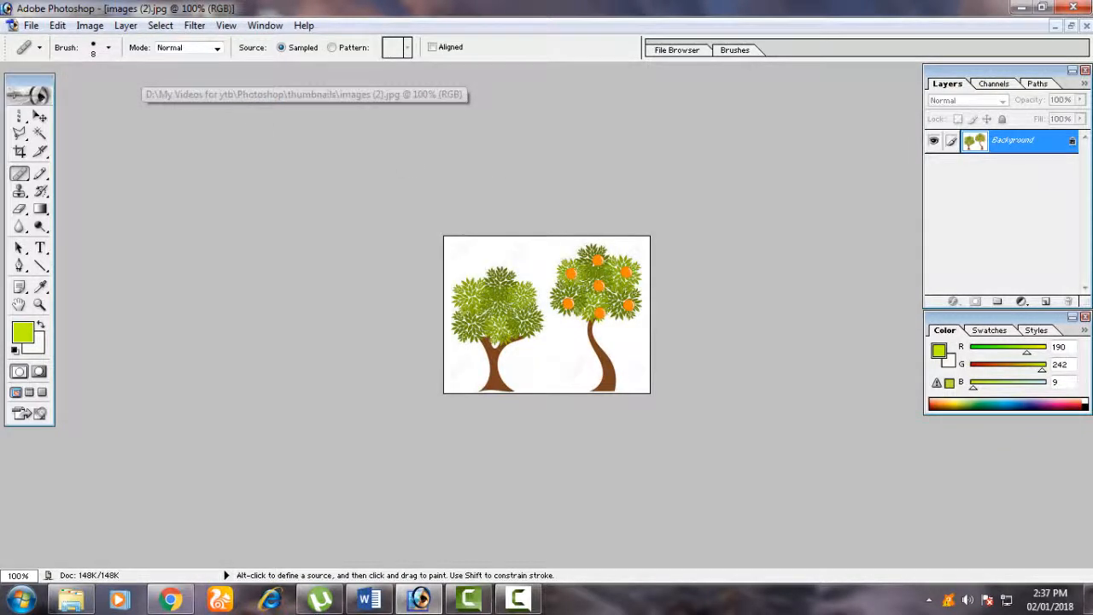
{"action": "left_click", "coordinate": [39, 304]}
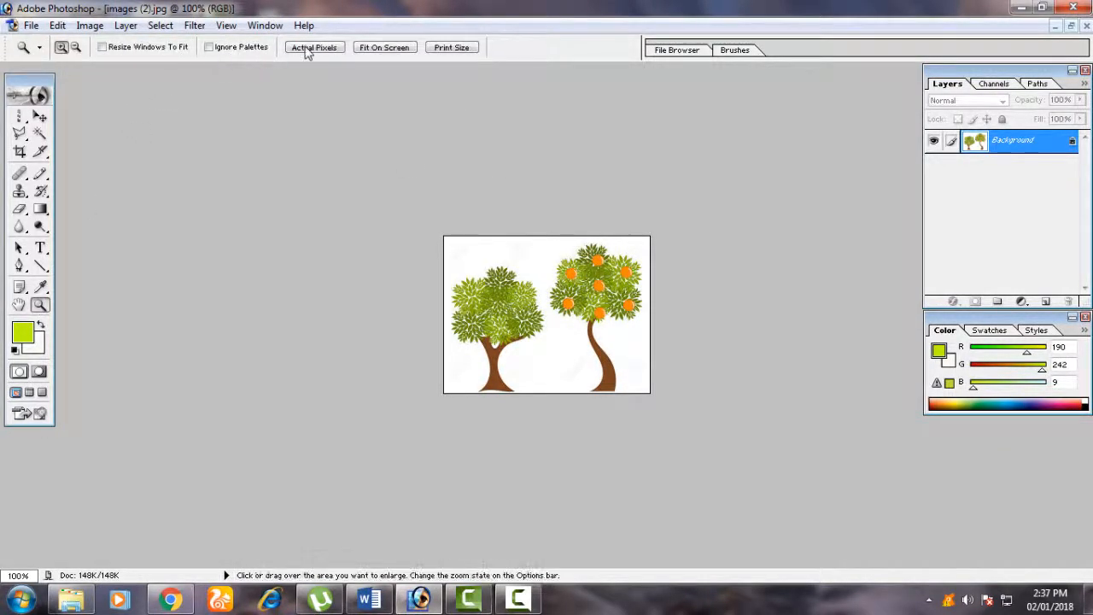
{"action": "left_click", "coordinate": [385, 48]}
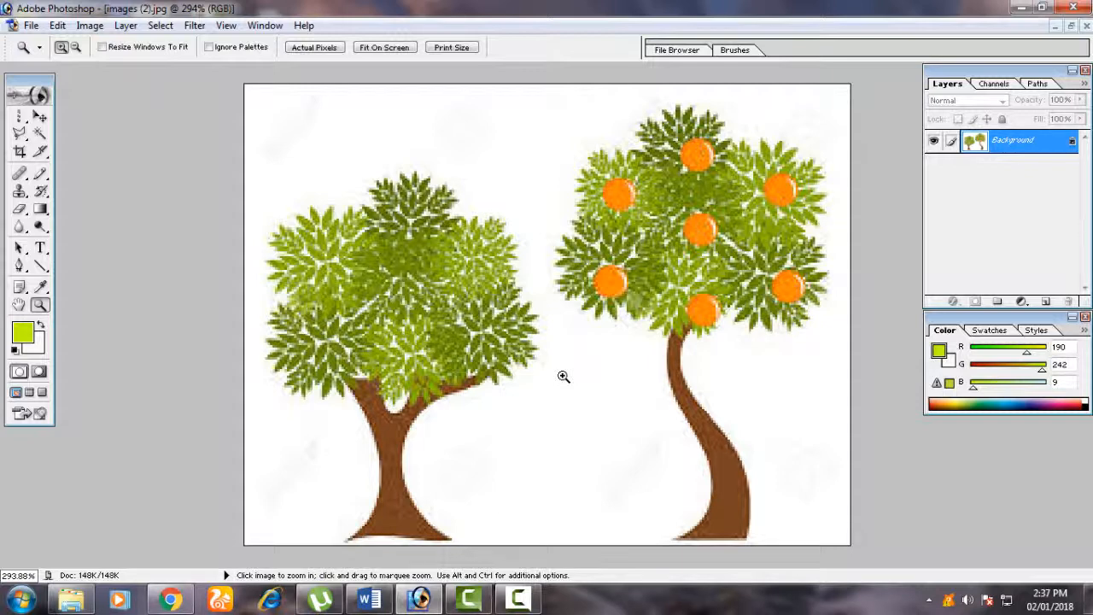
- Activate the Healing Brush and set its brush diameter to 19 px
{"action": "left_click", "coordinate": [21, 173]}
{"action": "mouse_move", "coordinate": [24, 175]}
{"action": "left_mouse_down"}
{"action": "mouse_move", "coordinate": [90, 171]}
{"action": "mouse_move", "coordinate": [73, 176]}
{"action": "left_mouse_up"}
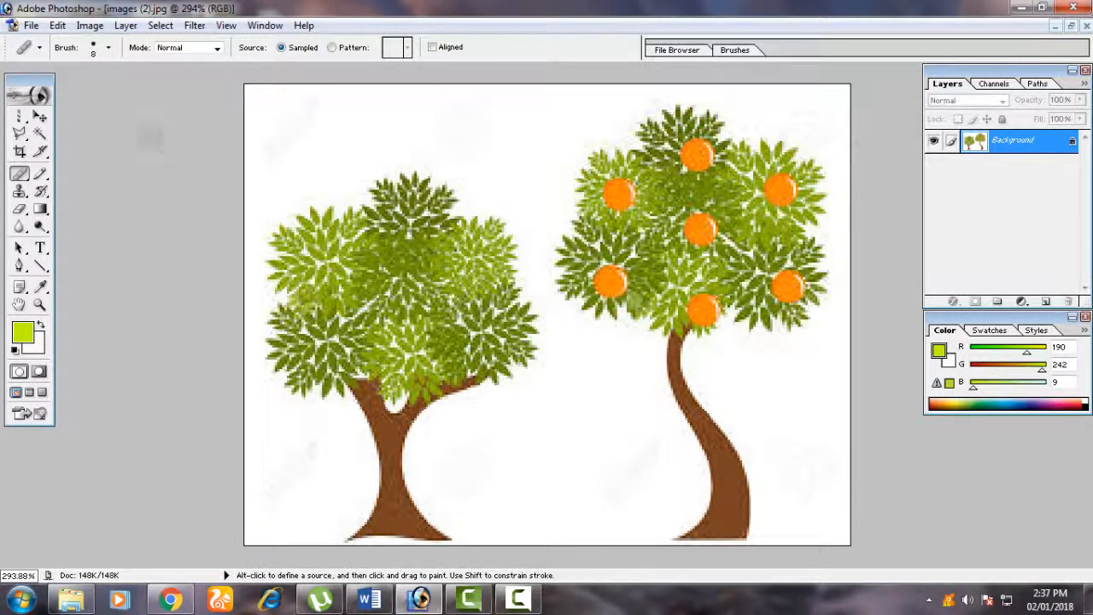
{"action": "left_click", "coordinate": [108, 48]}
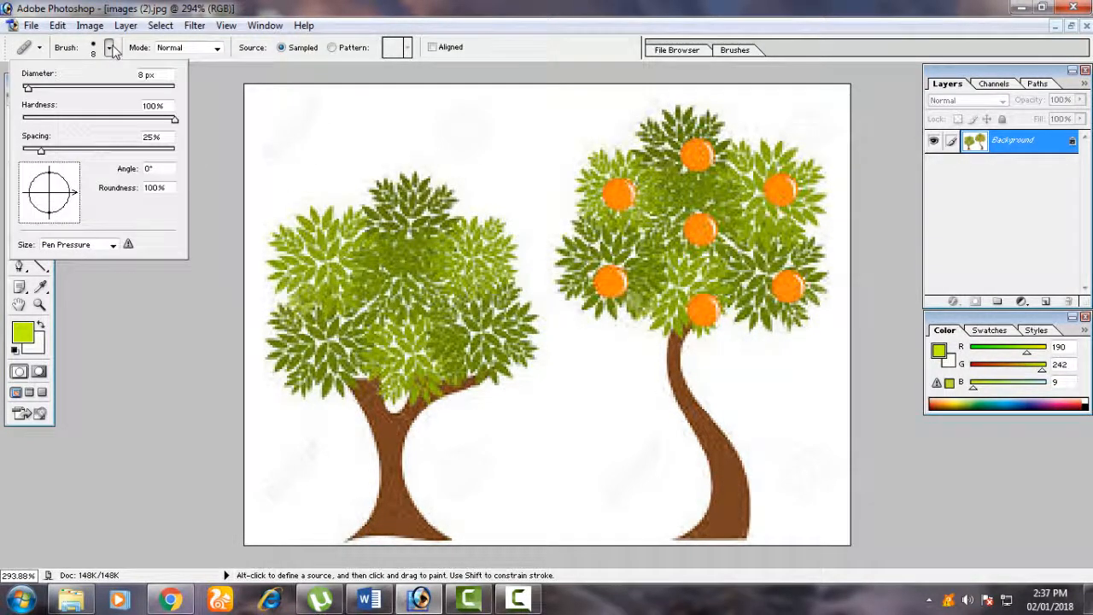
{"action": "left_click_drag", "start_coordinate": [28, 88], "coordinate": [40, 88]}
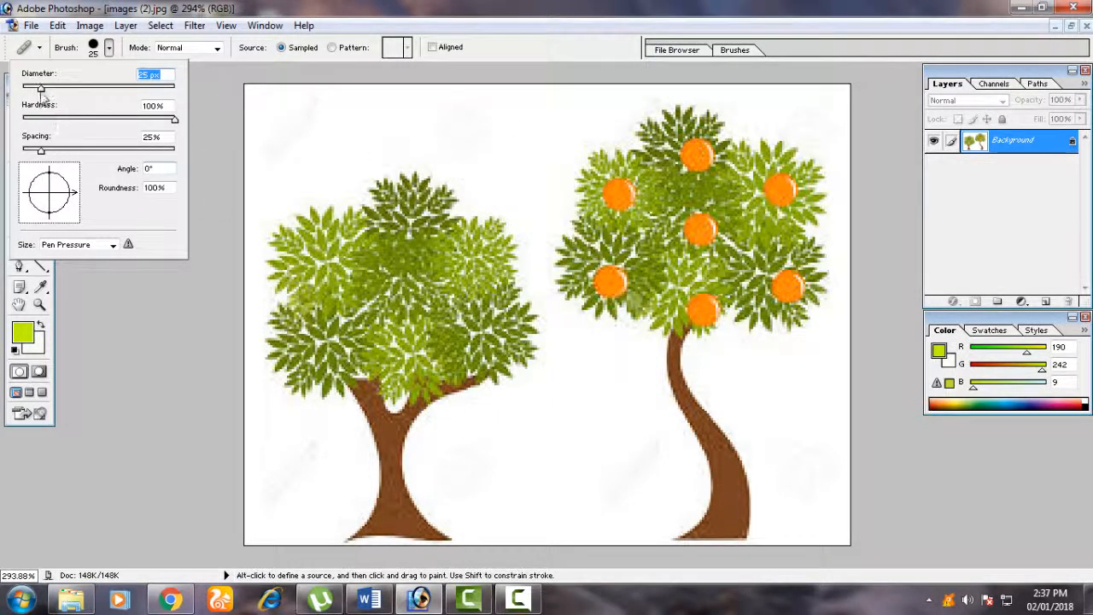
{"action": "left_click_drag", "start_coordinate": [40, 89], "coordinate": [30, 93]}
{"action": "left_click_drag", "start_coordinate": [31, 89], "coordinate": [36, 89]}
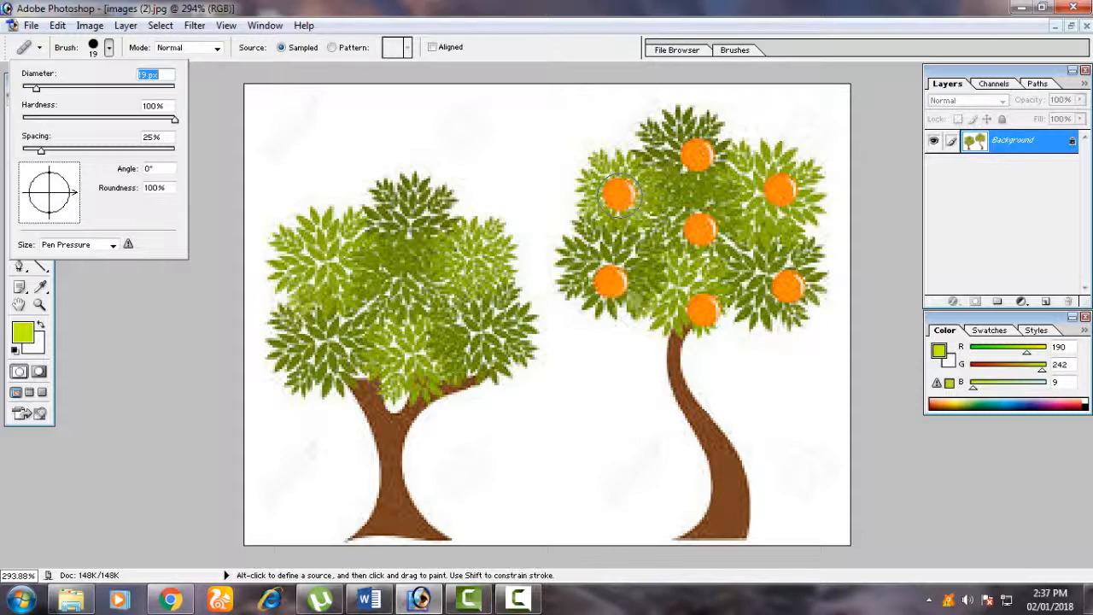
- Sample the upper-left orange of the right tree and stamp seven copies of it across the left tree's foliage
{"action": "key", "text": "alt"}
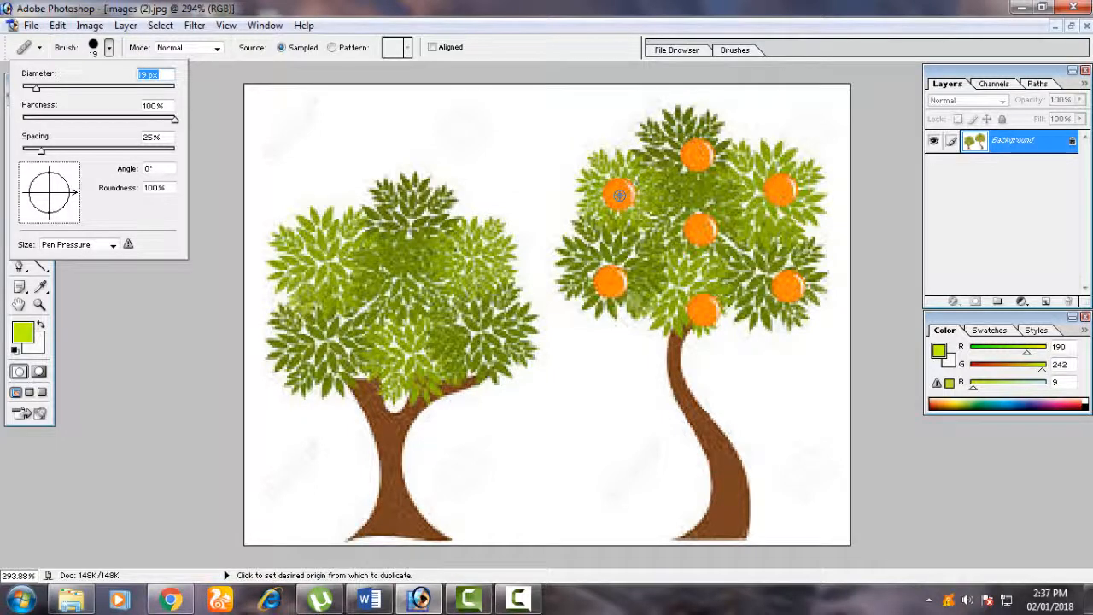
{"action": "left_click", "coordinate": [619, 194], "text": "alt"}
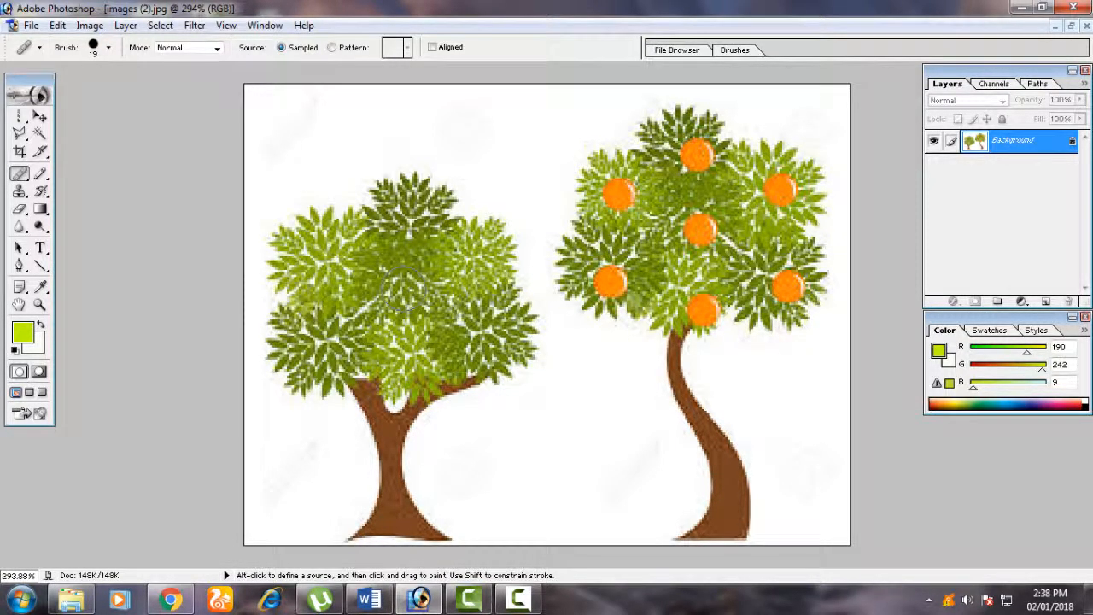
{"action": "left_click", "coordinate": [400, 287]}
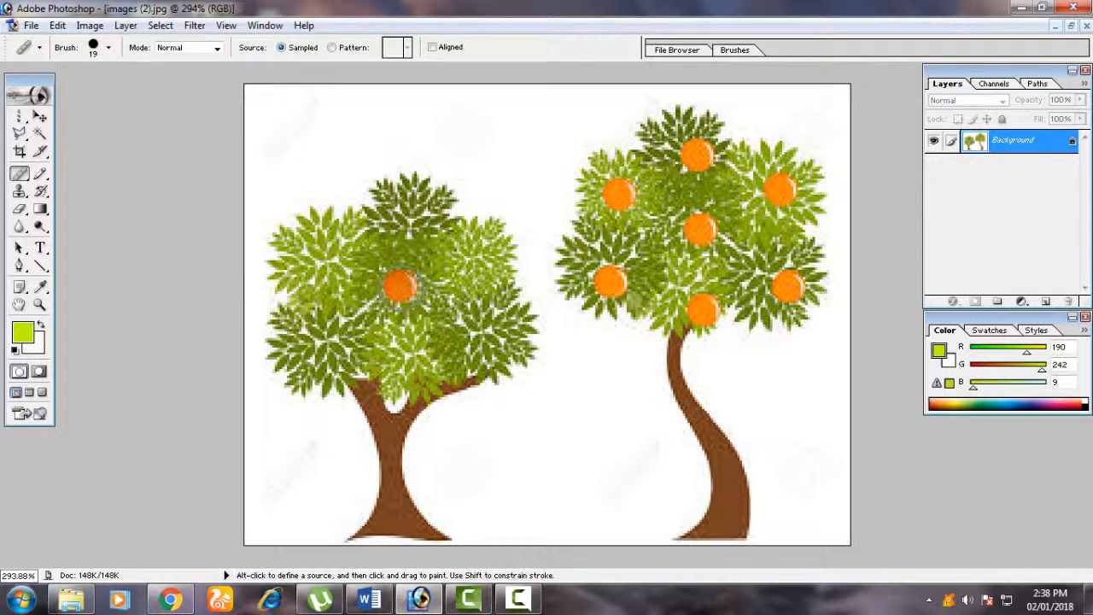
{"action": "left_click", "coordinate": [476, 245]}
{"action": "left_click", "coordinate": [345, 234]}
{"action": "left_click", "coordinate": [324, 313]}
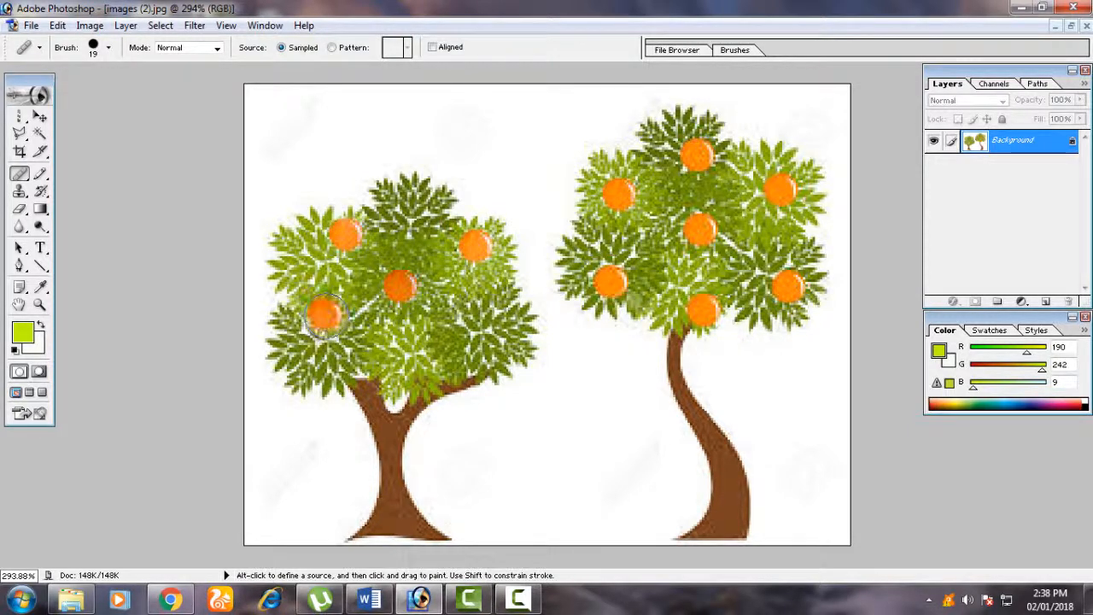
{"action": "left_click", "coordinate": [426, 343]}
{"action": "left_click", "coordinate": [493, 301]}
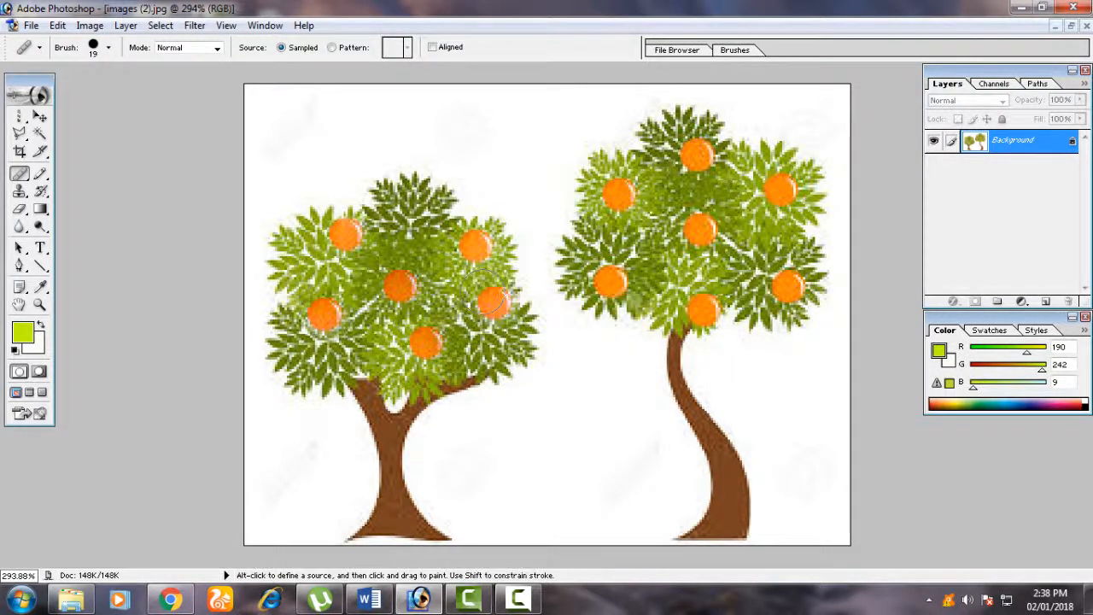
{"action": "left_click", "coordinate": [409, 211]}
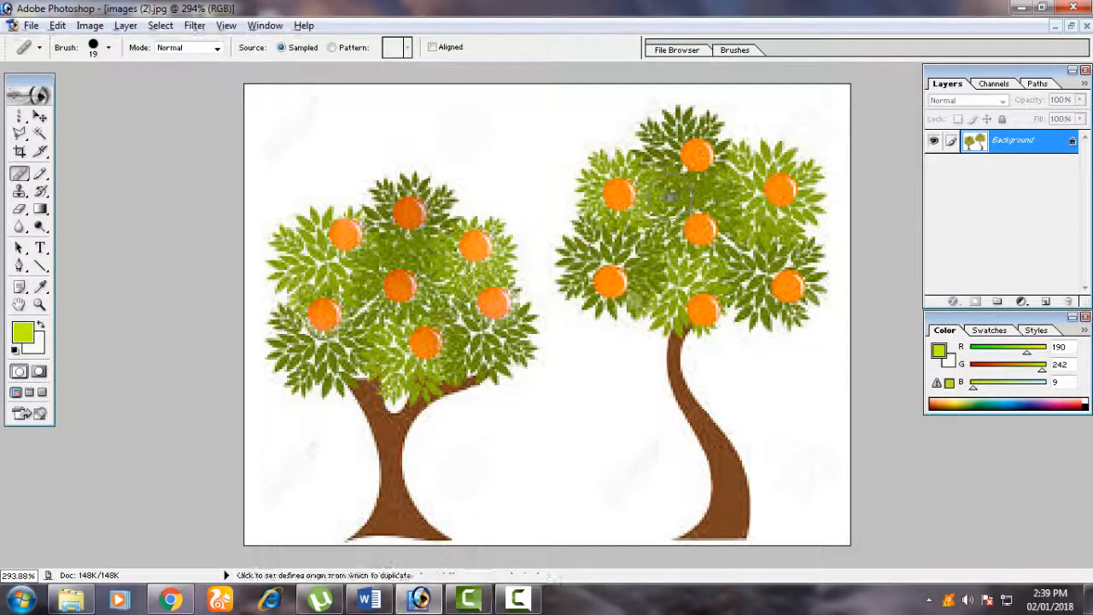
- Paint out the oranges on the right tree with the Healing Brush, using leaves as the sampled source
{"action": "mouse_move", "coordinate": [613, 188]}
{"action": "left_mouse_down"}
{"action": "mouse_move", "coordinate": [639, 210]}
{"action": "mouse_move", "coordinate": [696, 159]}
{"action": "mouse_move", "coordinate": [688, 168]}
{"action": "left_mouse_up"}
{"action": "mouse_move", "coordinate": [683, 237]}
{"action": "left_mouse_down"}
{"action": "mouse_move", "coordinate": [781, 211]}
{"action": "mouse_move", "coordinate": [782, 188]}
{"action": "left_mouse_up"}
{"action": "left_click_drag", "start_coordinate": [790, 288], "coordinate": [795, 275]}
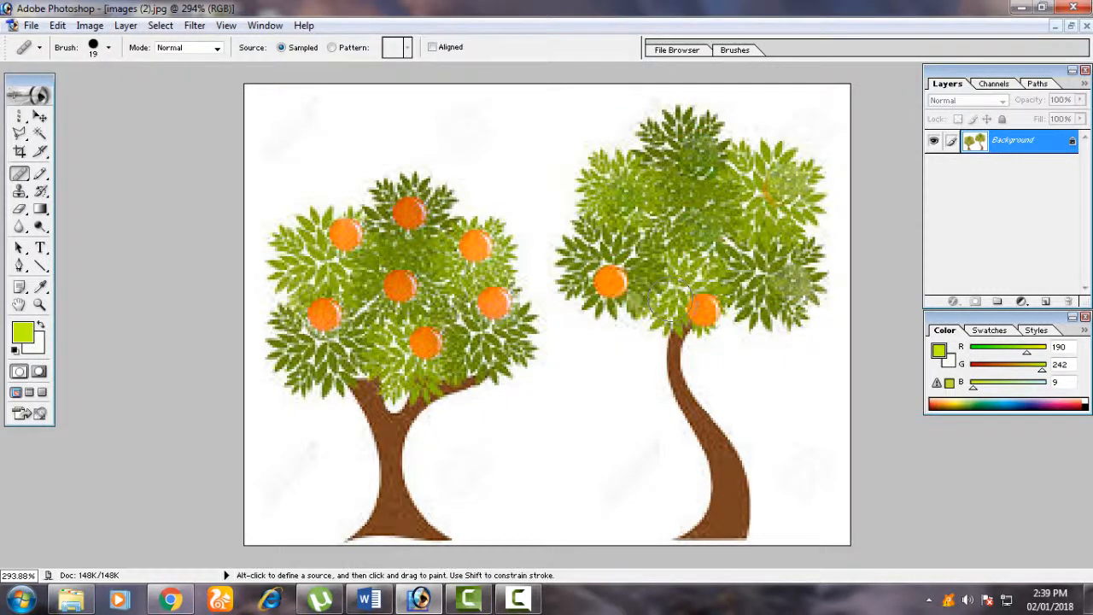
{"action": "left_click_drag", "start_coordinate": [702, 310], "coordinate": [699, 306]}
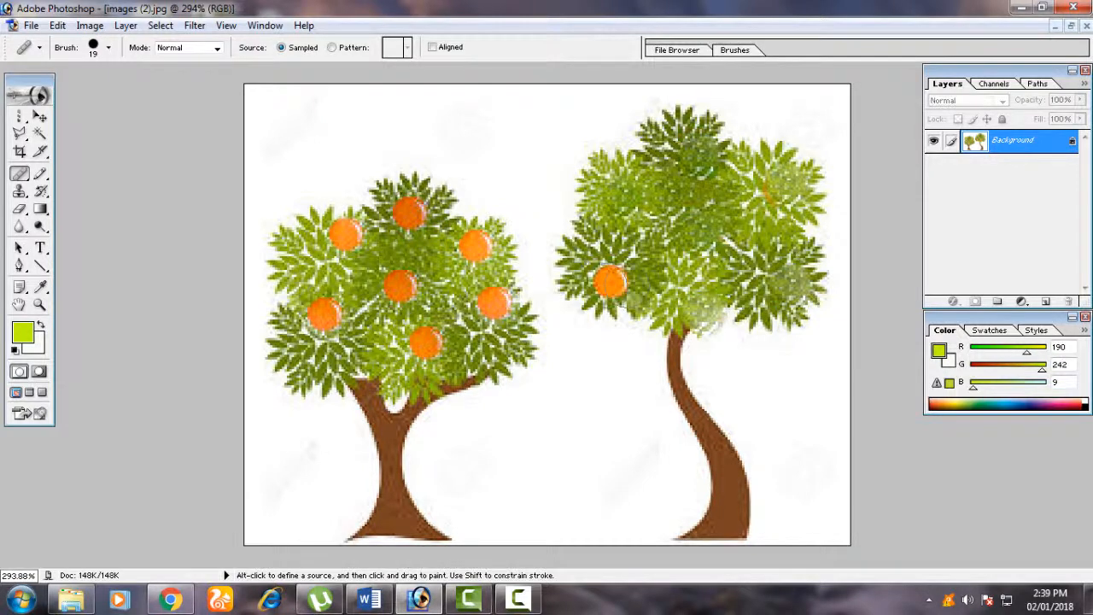
{"action": "left_click_drag", "start_coordinate": [611, 281], "coordinate": [596, 287]}
- Paint out all the oranges on the left tree with leaf texture and touch up the orange remnant on the right tree
{"action": "left_click_drag", "start_coordinate": [500, 294], "coordinate": [496, 307]}
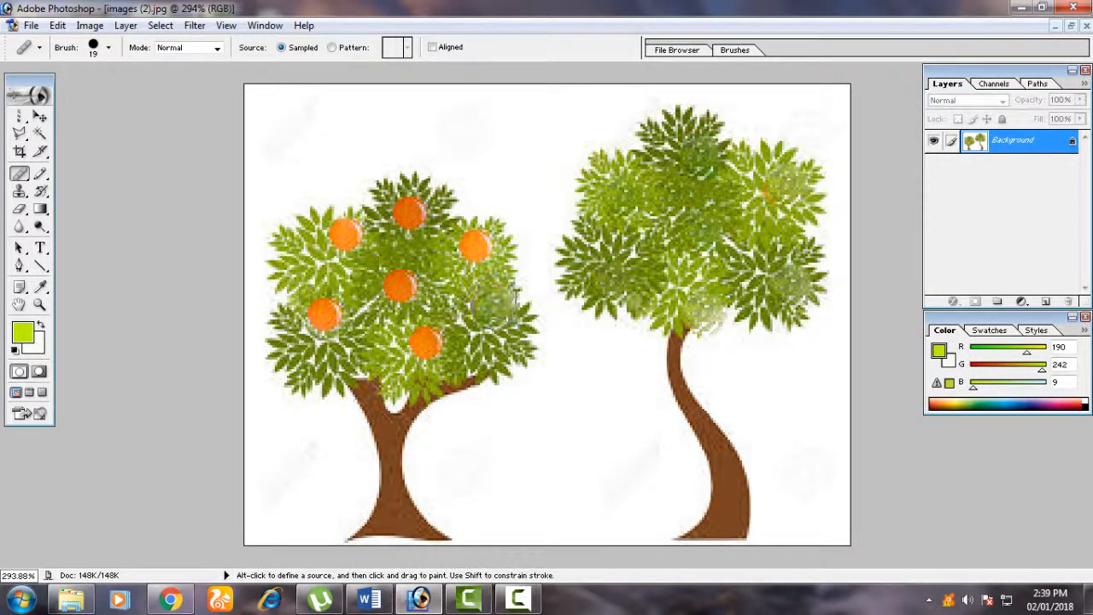
{"action": "left_click_drag", "start_coordinate": [504, 256], "coordinate": [479, 245]}
{"action": "left_click_drag", "start_coordinate": [402, 215], "coordinate": [415, 209]}
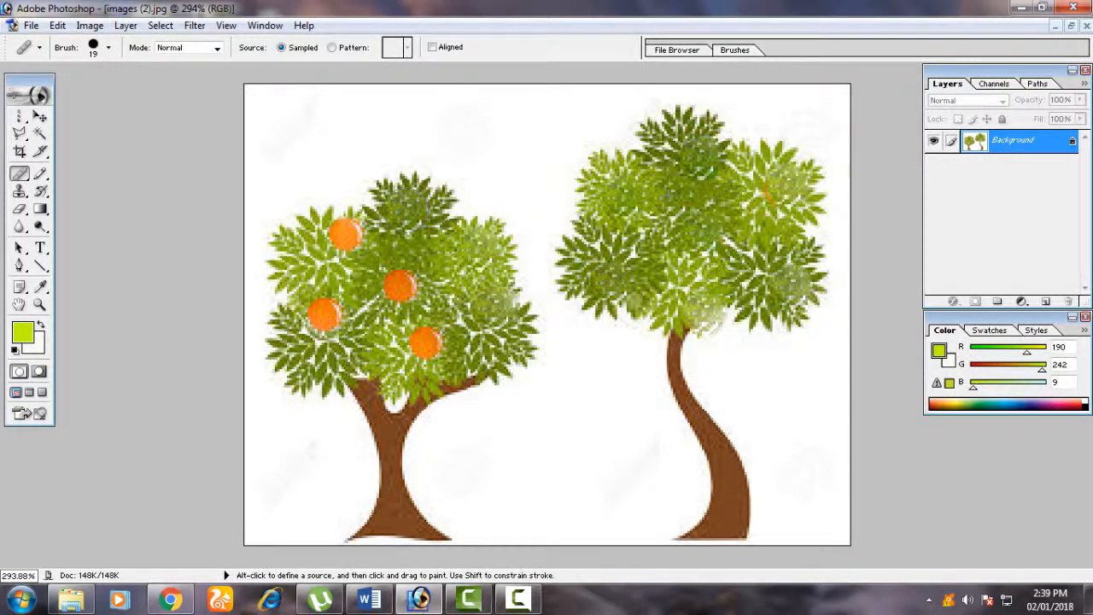
{"action": "left_click_drag", "start_coordinate": [337, 235], "coordinate": [345, 229]}
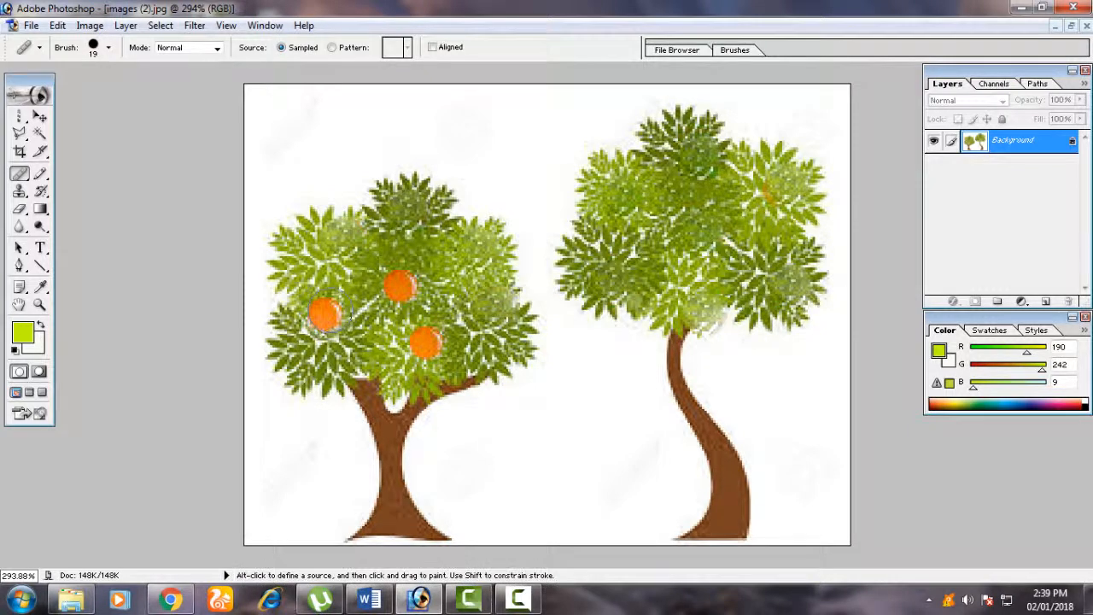
{"action": "left_click_drag", "start_coordinate": [335, 316], "coordinate": [316, 317]}
{"action": "left_click_drag", "start_coordinate": [394, 305], "coordinate": [403, 284]}
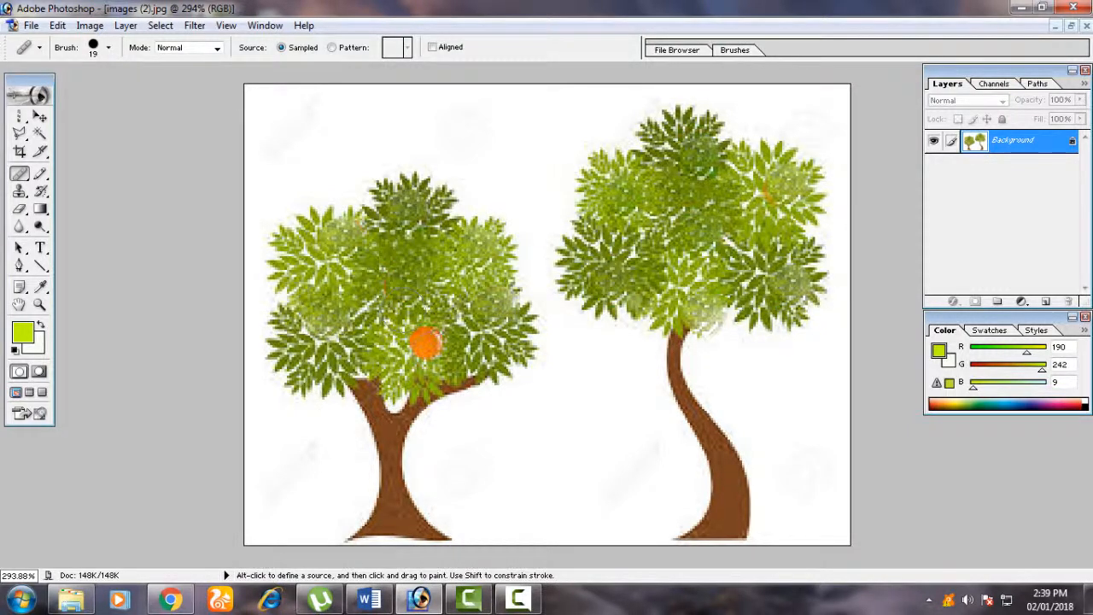
{"action": "left_click_drag", "start_coordinate": [414, 357], "coordinate": [431, 340]}
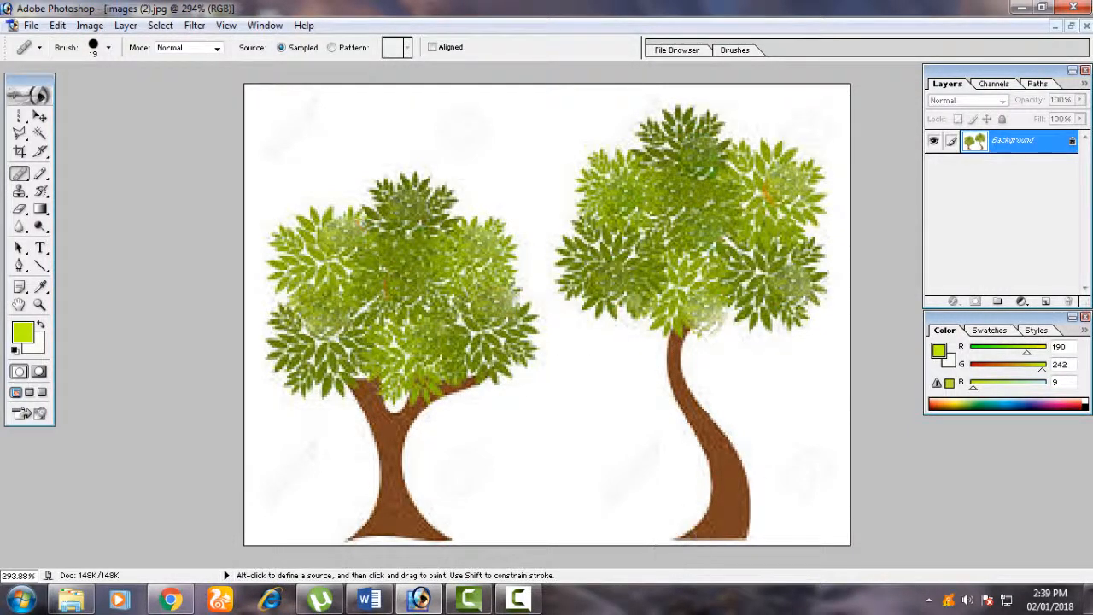
{"action": "left_click_drag", "start_coordinate": [762, 193], "coordinate": [770, 205]}
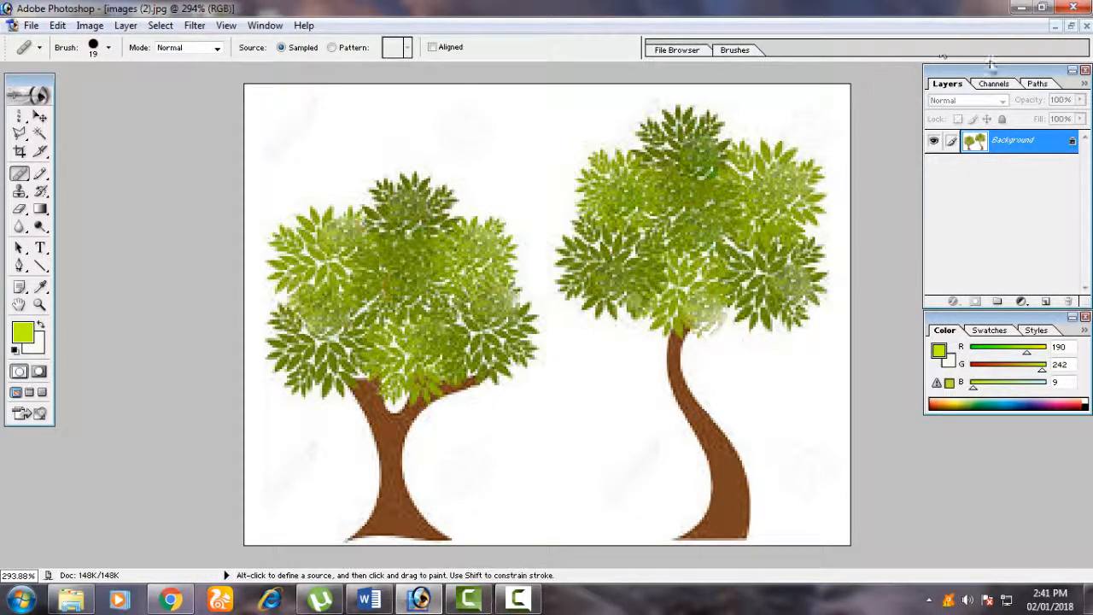
- Close images (2).jpg without saving and open images (4).jpg from the thumbnails folder
{"action": "left_click", "coordinate": [1086, 25]}
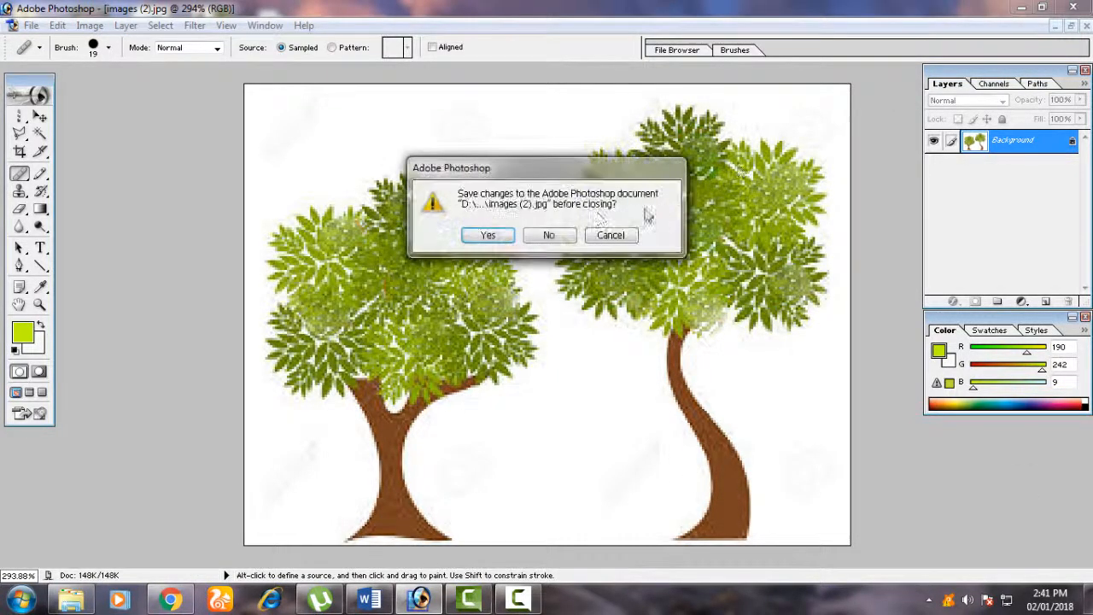
{"action": "left_click", "coordinate": [547, 236]}
{"action": "double_click", "coordinate": [274, 171]}
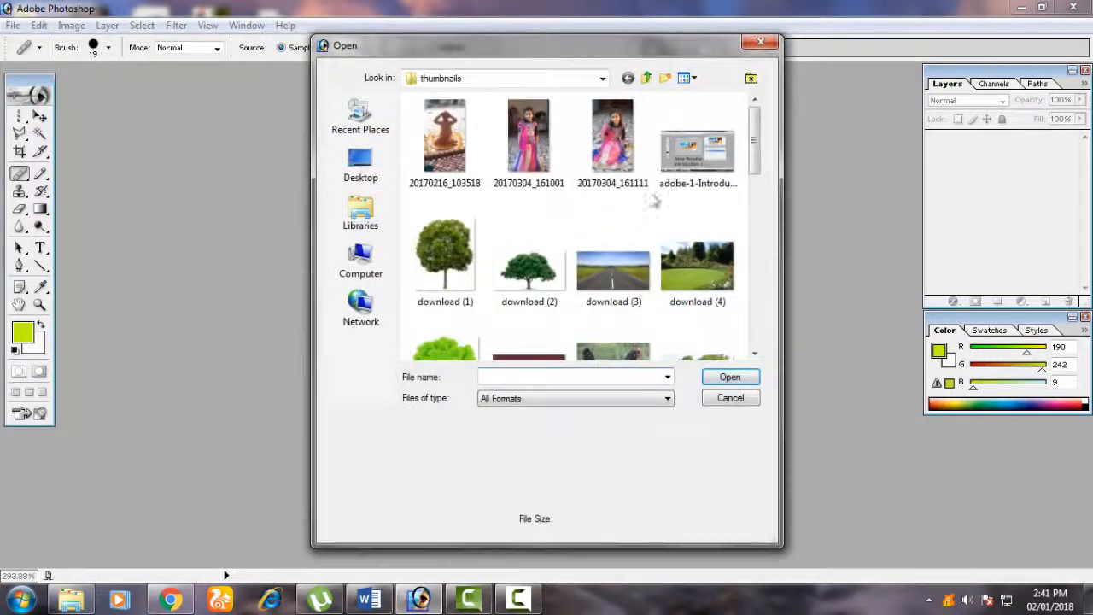
{"action": "left_click_drag", "start_coordinate": [755, 141], "coordinate": [755, 222]}
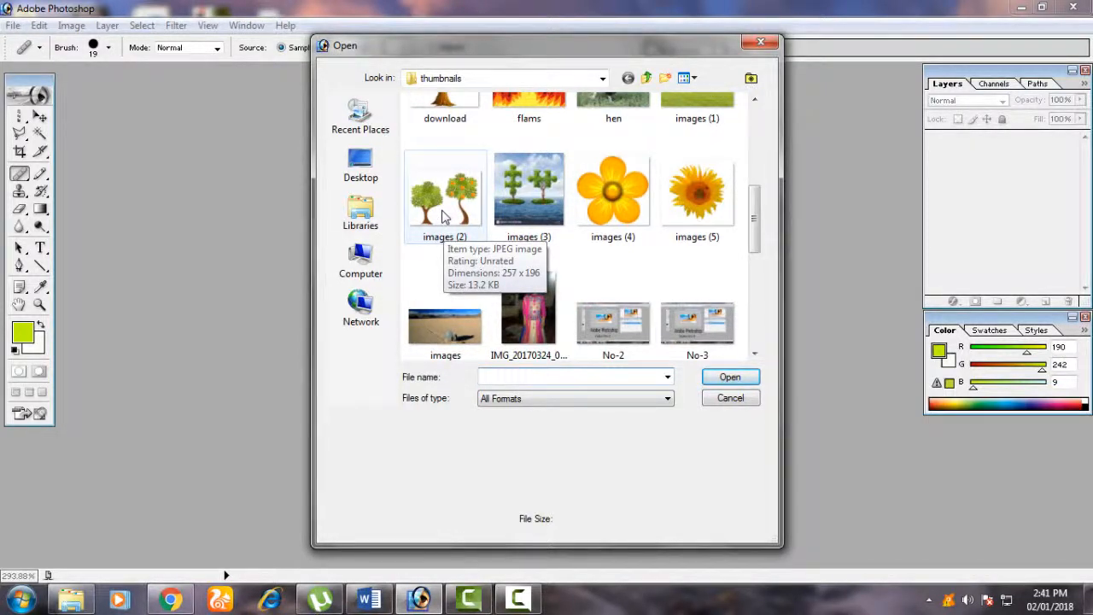
{"action": "left_click", "coordinate": [611, 192]}
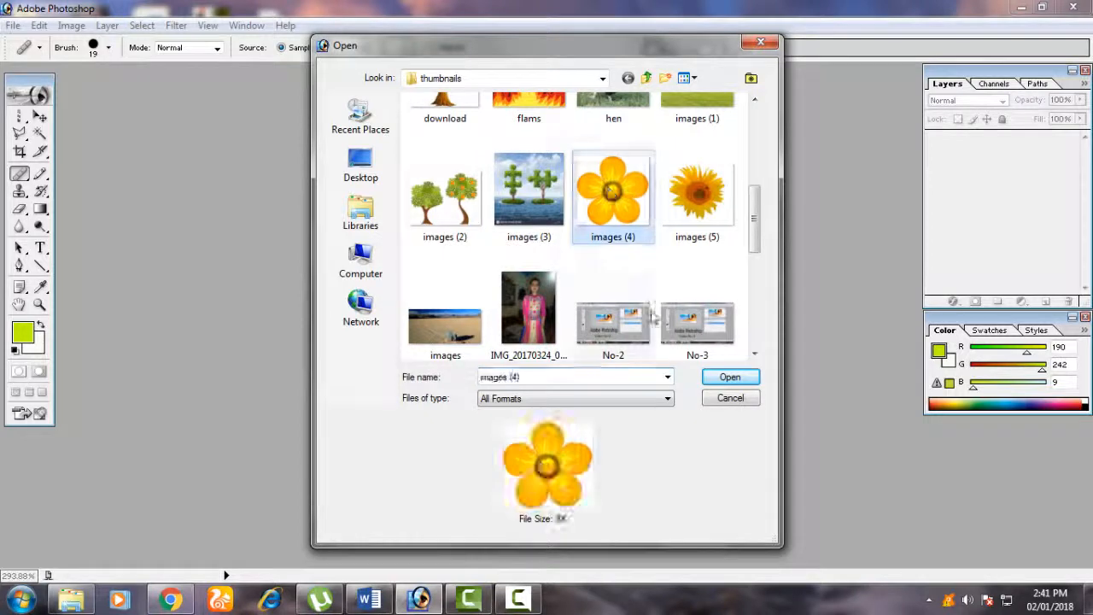
{"action": "left_click", "coordinate": [728, 376]}
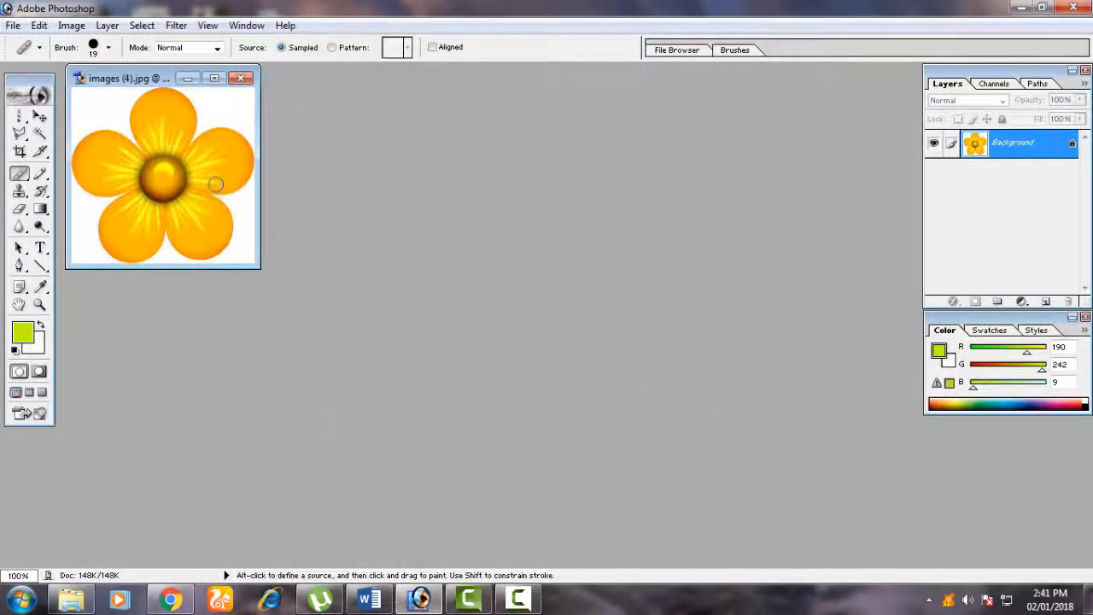
- Maximize the flower image's window, fit the image on screen and reactivate the Healing Brush
{"action": "double_click", "coordinate": [132, 77]}
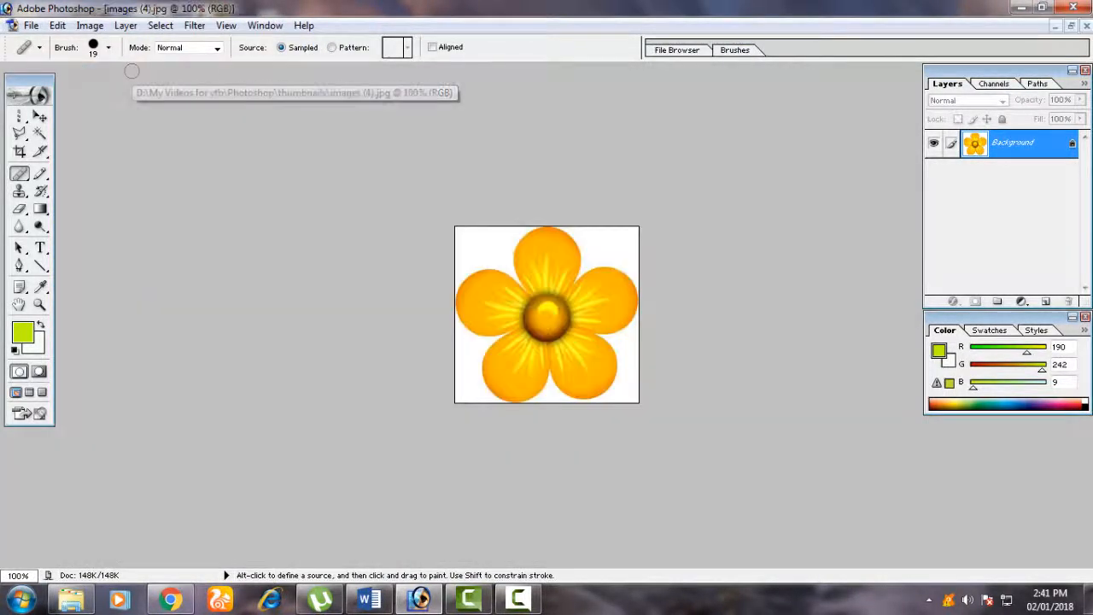
{"action": "left_click", "coordinate": [40, 306]}
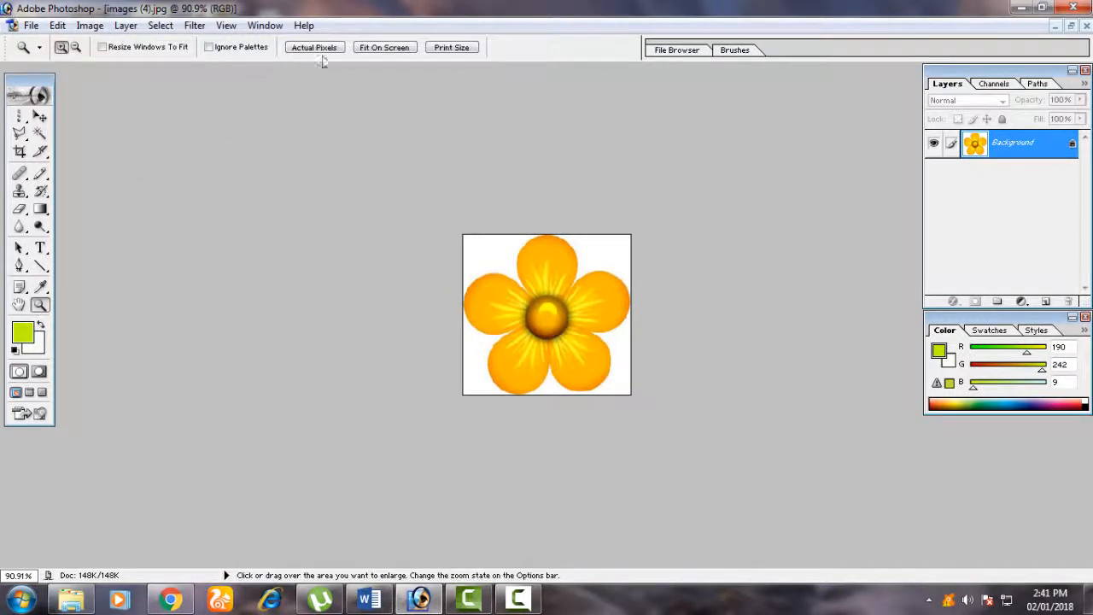
{"action": "left_click", "coordinate": [386, 47]}
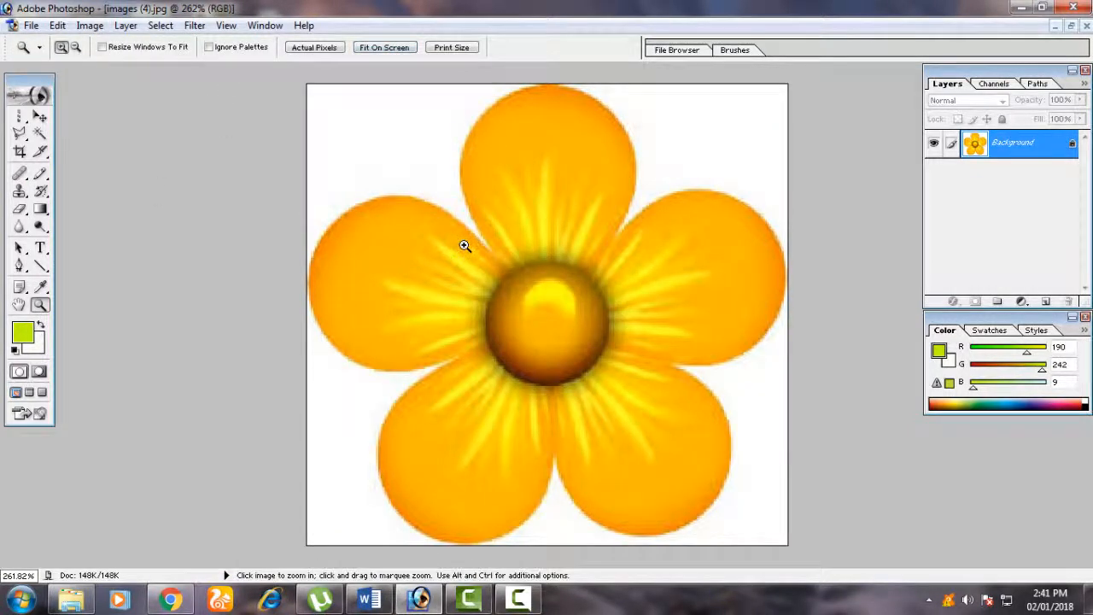
{"action": "left_click", "coordinate": [19, 175]}
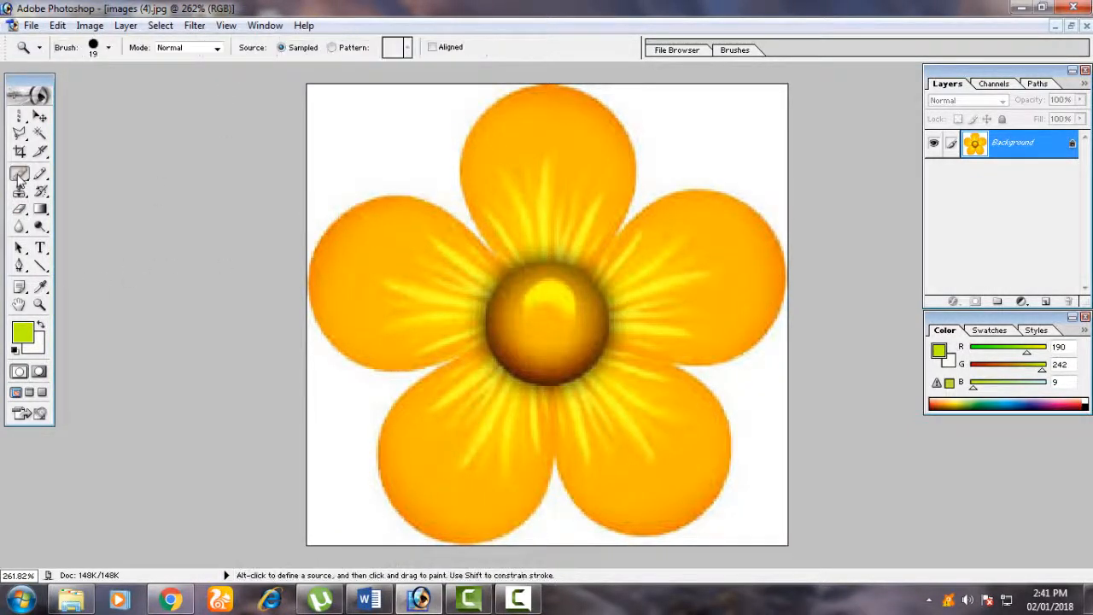
- Set the Healing Brush diameter to 26 px
{"action": "left_click", "coordinate": [85, 173]}
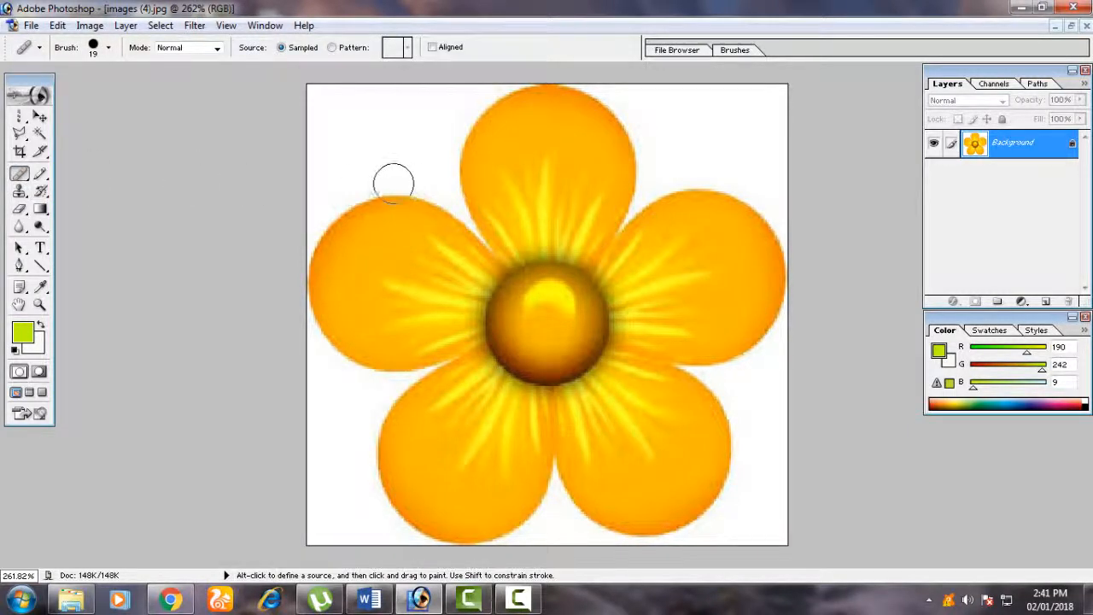
{"action": "left_click", "coordinate": [108, 46]}
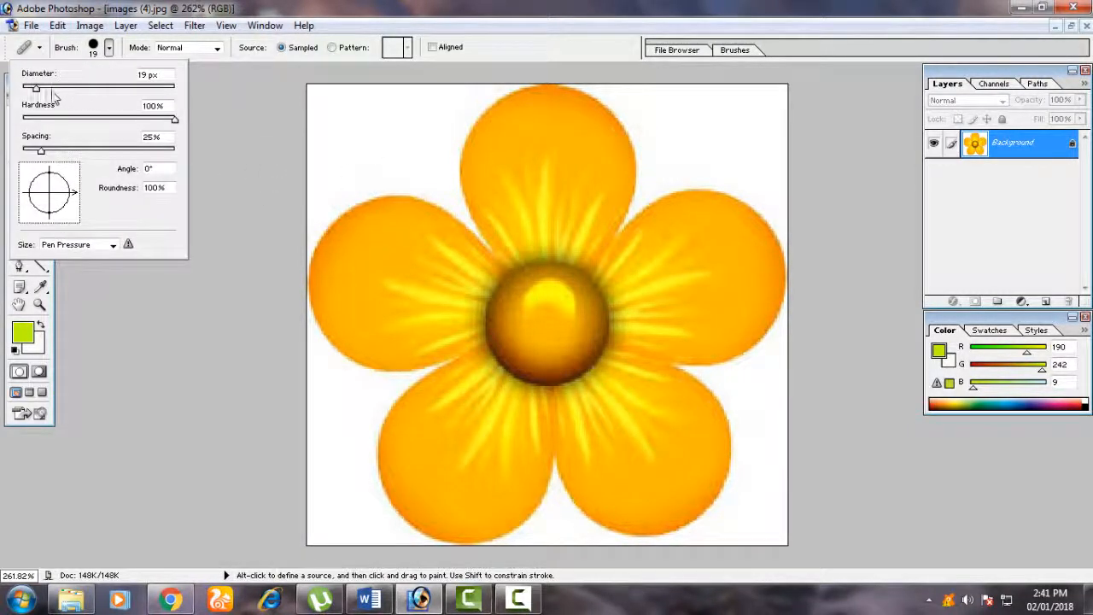
{"action": "left_click_drag", "start_coordinate": [36, 88], "coordinate": [41, 88]}
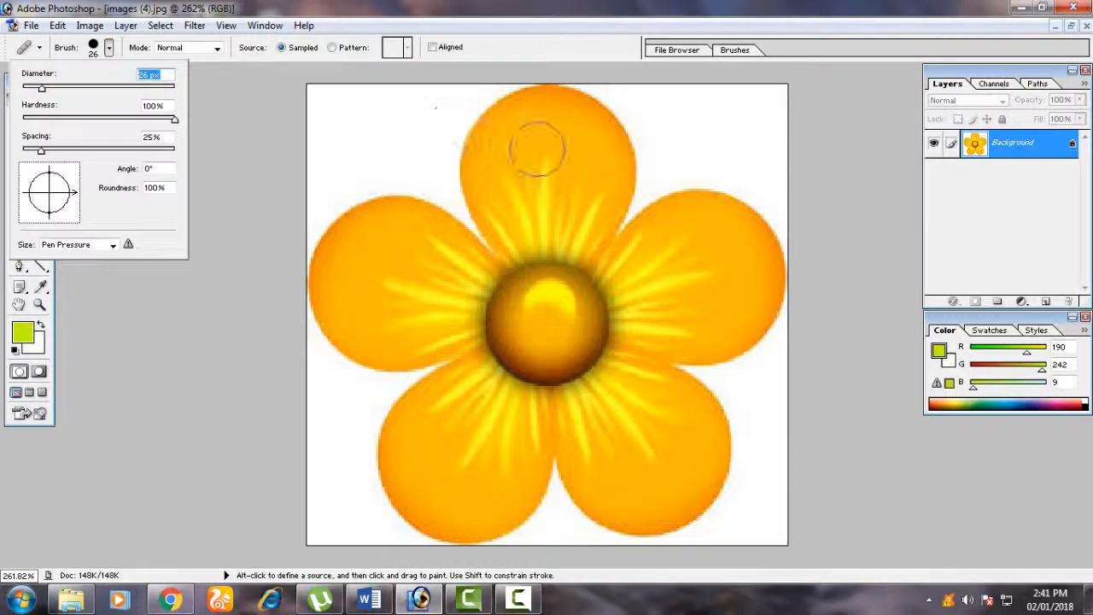
{"action": "left_click", "coordinate": [65, 49]}
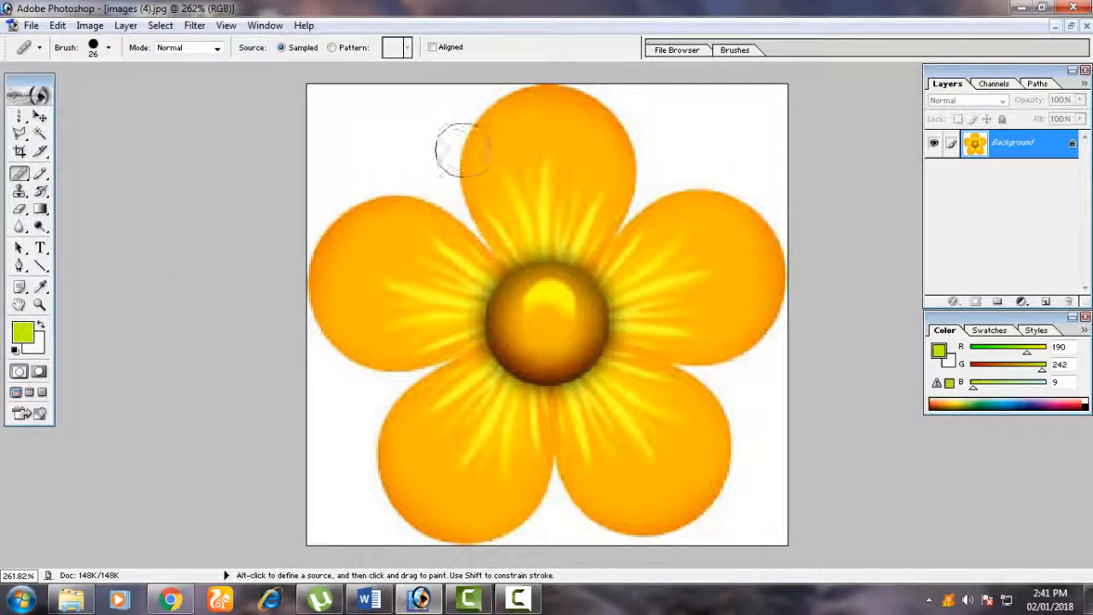
- Paint out the yellow streaks on the flower's top petal with the Healing Brush, sampling the petal's plain orange area
{"action": "left_click", "coordinate": [524, 129], "text": "alt"}
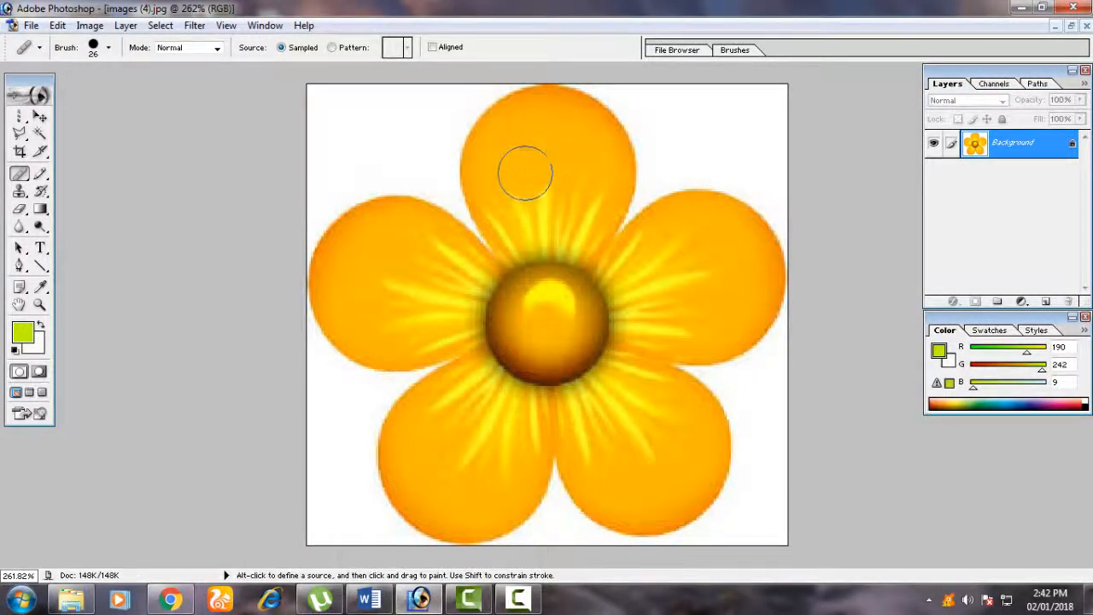
{"action": "left_click", "coordinate": [562, 220]}
{"action": "left_click", "coordinate": [547, 210]}
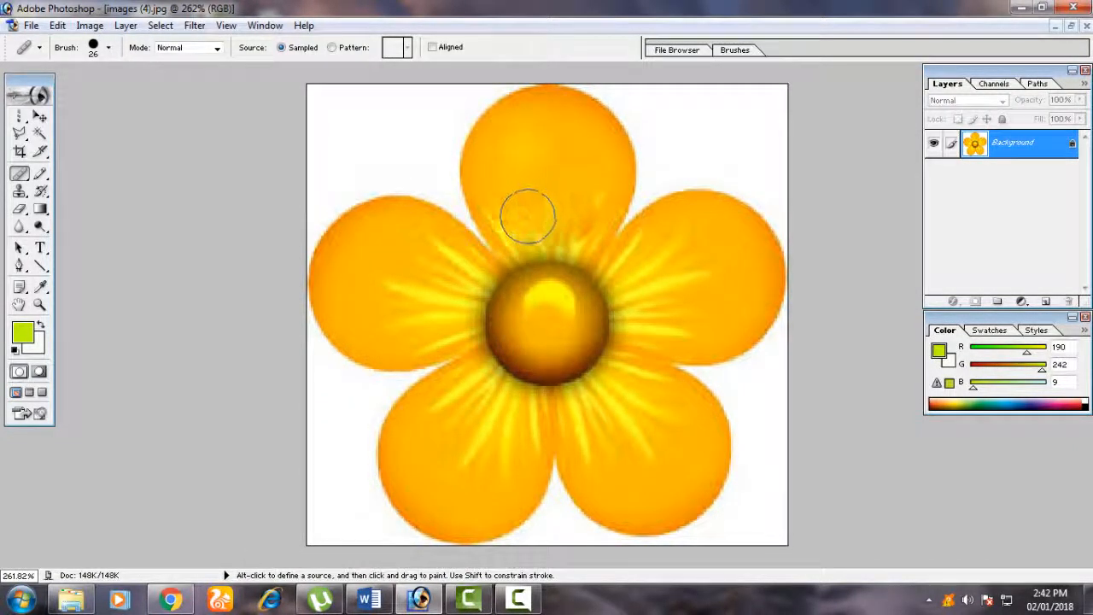
{"action": "left_click", "coordinate": [519, 224]}
{"action": "mouse_move", "coordinate": [518, 224]}
{"action": "left_mouse_down"}
{"action": "mouse_move", "coordinate": [600, 203]}
{"action": "mouse_move", "coordinate": [598, 211]}
{"action": "mouse_move", "coordinate": [566, 232]}
{"action": "mouse_move", "coordinate": [534, 228]}
{"action": "mouse_move", "coordinate": [532, 196]}
{"action": "mouse_move", "coordinate": [591, 189]}
{"action": "mouse_move", "coordinate": [566, 170]}
{"action": "mouse_move", "coordinate": [515, 186]}
{"action": "mouse_move", "coordinate": [507, 175]}
{"action": "mouse_move", "coordinate": [580, 171]}
{"action": "mouse_move", "coordinate": [583, 203]}
{"action": "mouse_move", "coordinate": [560, 228]}
{"action": "mouse_move", "coordinate": [525, 235]}
{"action": "mouse_move", "coordinate": [552, 179]}
{"action": "left_mouse_up"}
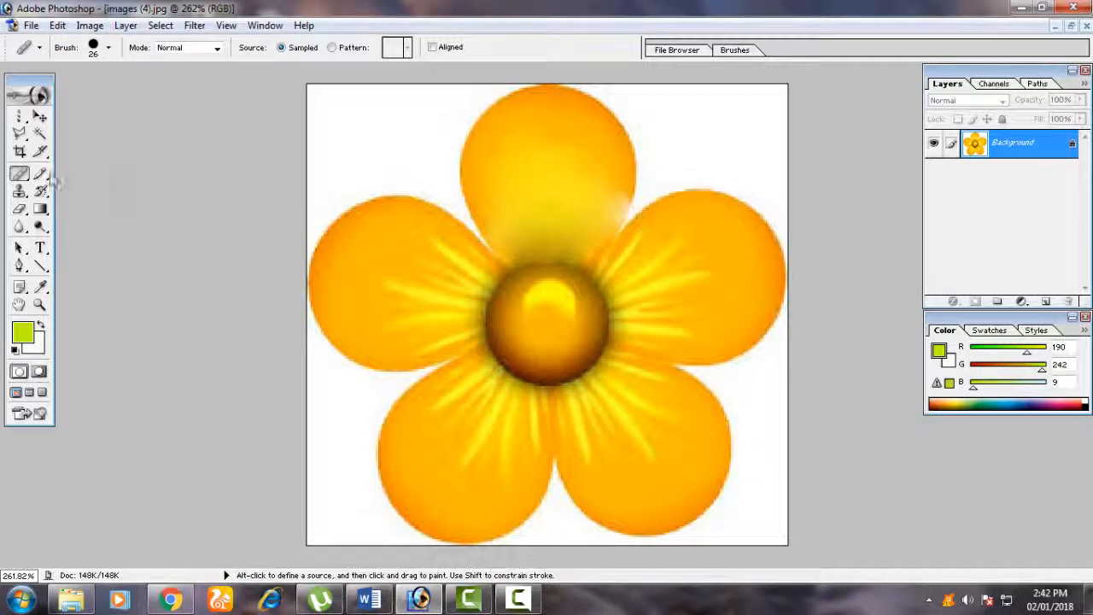
- Outline a rounded area at the base of the top petal with the Patch tool and fill it with the black-and-white checkered pattern
{"action": "left_click", "coordinate": [39, 116]}
{"action": "left_click", "coordinate": [18, 175]}
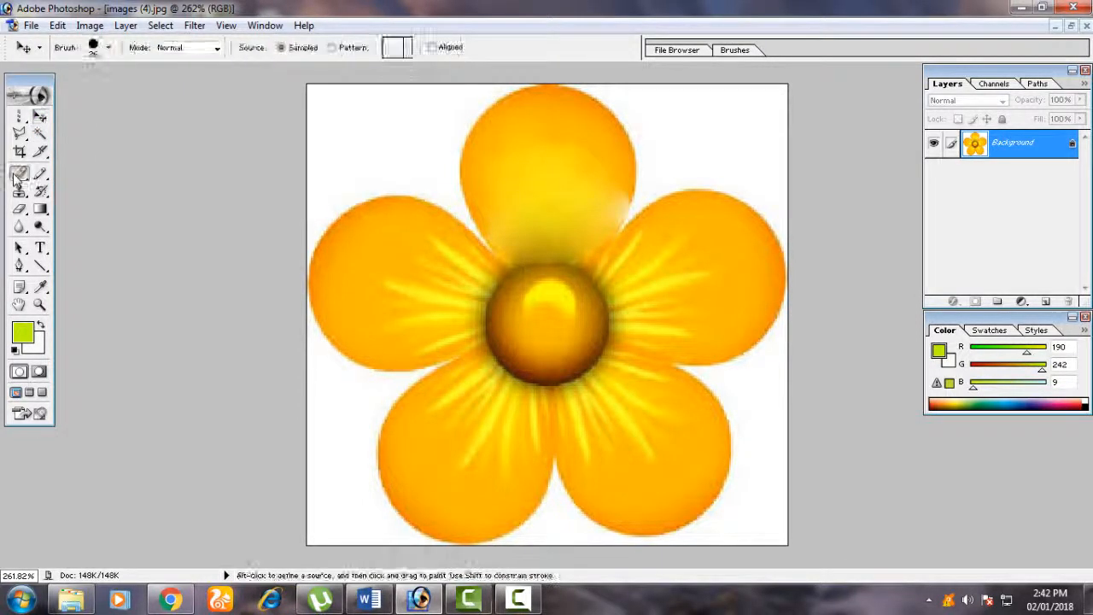
{"action": "left_click_drag", "start_coordinate": [17, 175], "coordinate": [70, 187]}
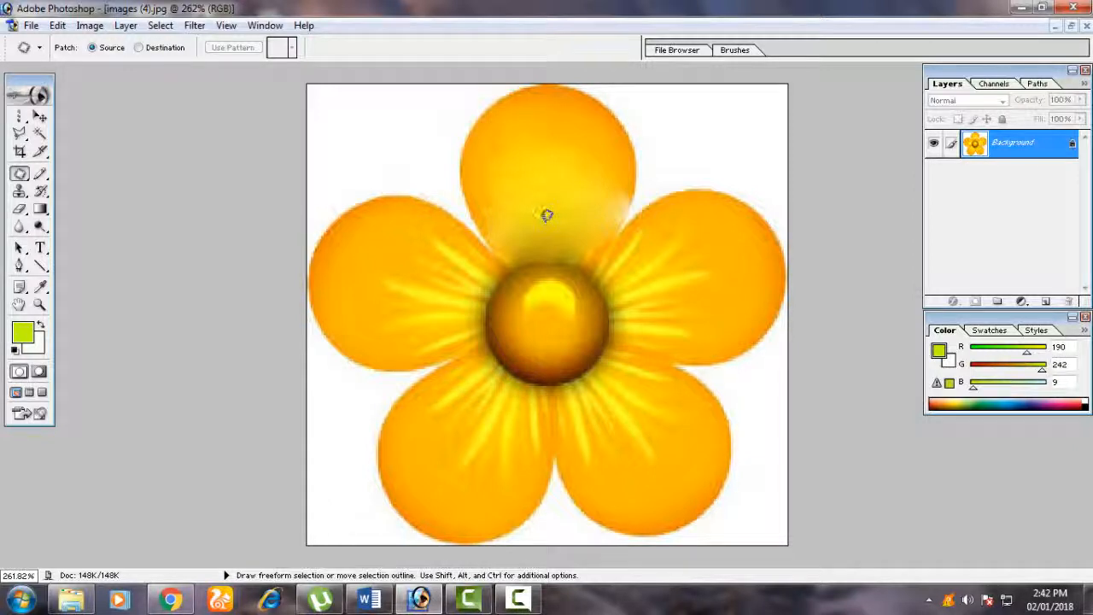
{"action": "mouse_move", "coordinate": [515, 172]}
{"action": "left_mouse_down"}
{"action": "mouse_move", "coordinate": [499, 206]}
{"action": "mouse_move", "coordinate": [561, 233]}
{"action": "mouse_move", "coordinate": [577, 217]}
{"action": "mouse_move", "coordinate": [581, 173]}
{"action": "mouse_move", "coordinate": [512, 172]}
{"action": "left_mouse_up"}
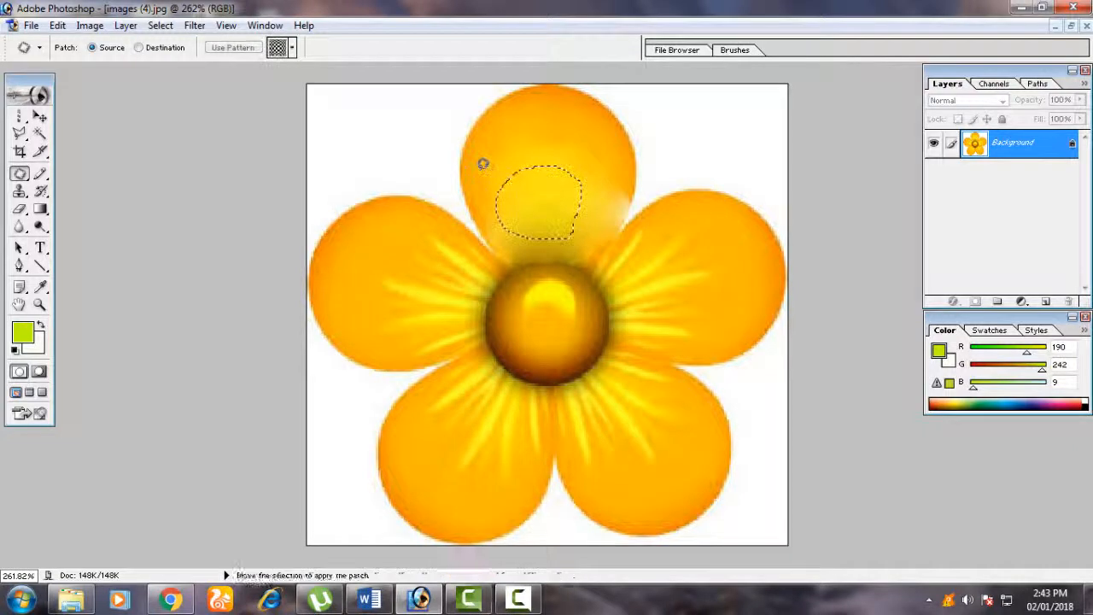
{"action": "left_click", "coordinate": [293, 48]}
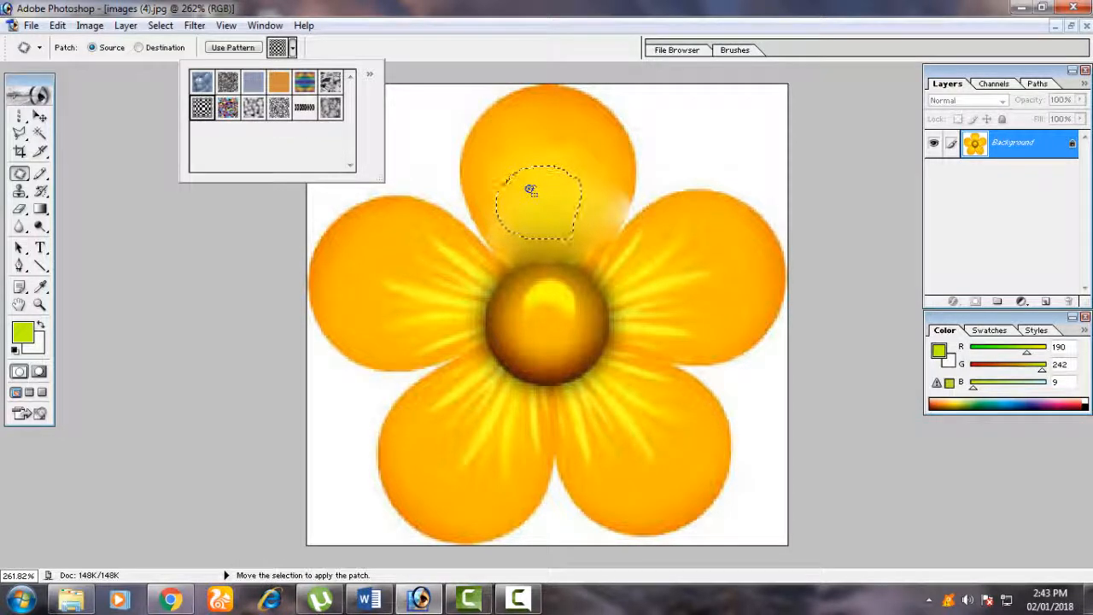
{"action": "left_click", "coordinate": [233, 47]}
{"action": "left_click", "coordinate": [232, 47]}
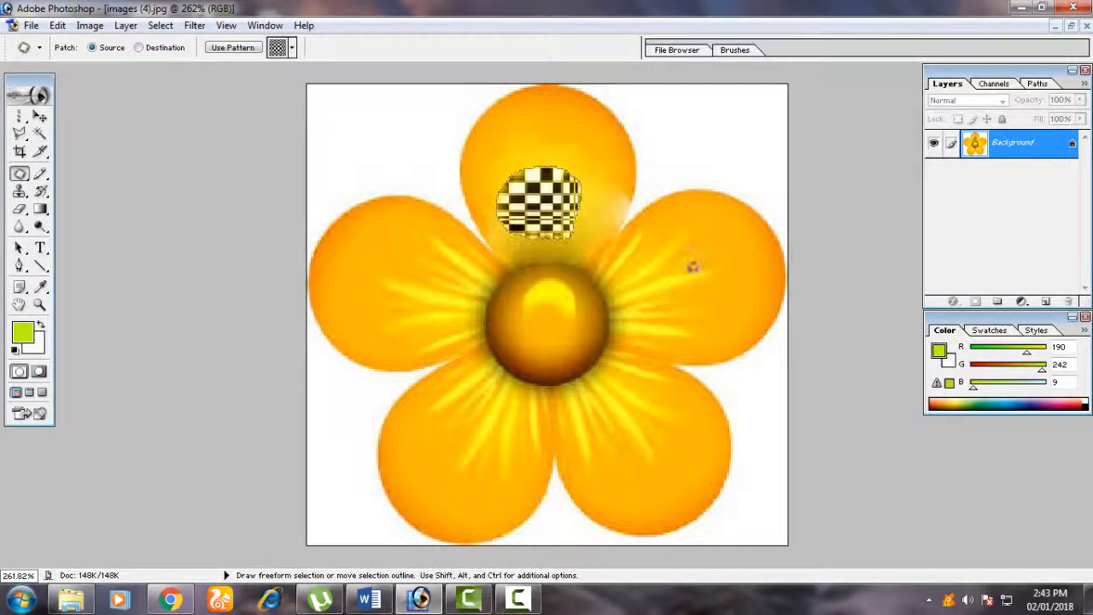
- Outline an area on the upper-right petal with the Patch tool and apply the orange wood-like pattern to it
{"action": "mouse_move", "coordinate": [700, 262]}
{"action": "left_mouse_down"}
{"action": "mouse_move", "coordinate": [744, 316]}
{"action": "mouse_move", "coordinate": [696, 260]}
{"action": "left_mouse_up"}
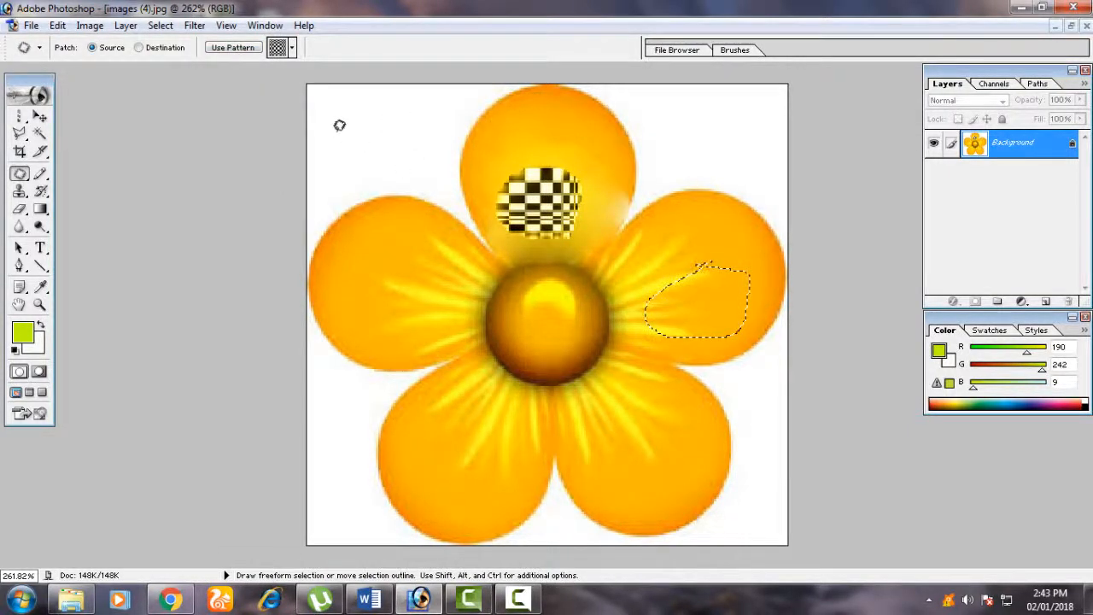
{"action": "left_click", "coordinate": [291, 48]}
{"action": "left_click", "coordinate": [278, 83]}
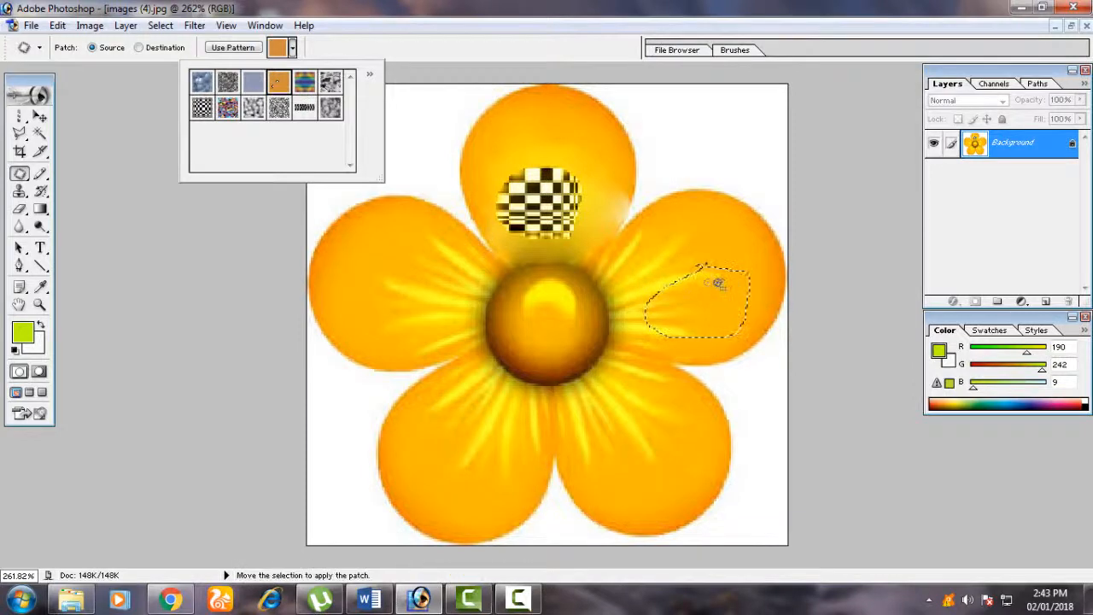
{"action": "left_click", "coordinate": [225, 47]}
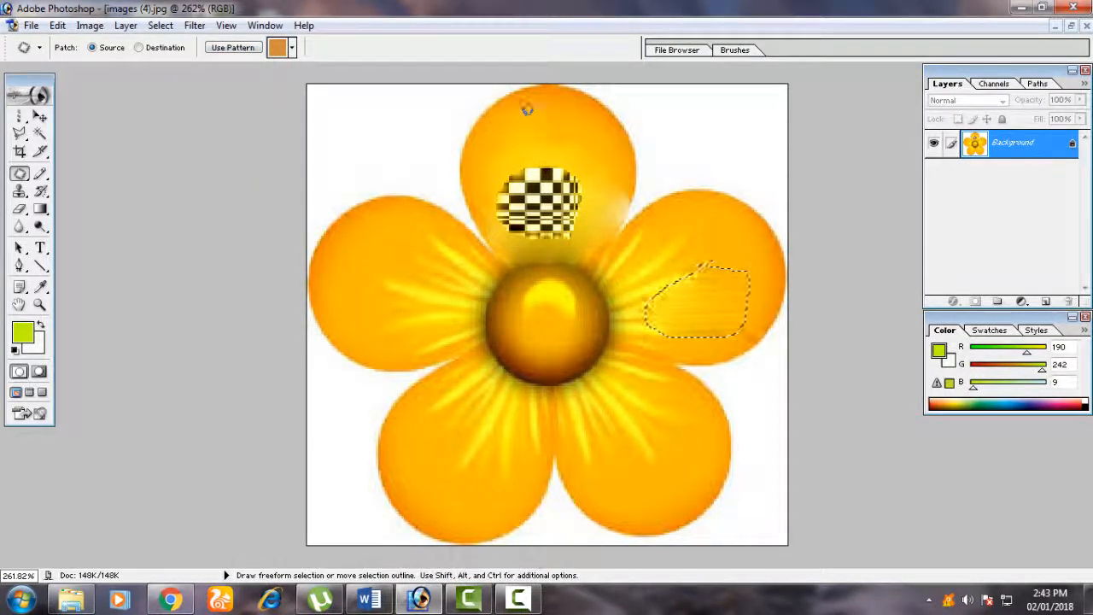
- Outline the area around the checkered patch on the top petal, cover it with the orange wood-like pattern, and deselect
{"action": "mouse_move", "coordinate": [500, 138]}
{"action": "left_mouse_down"}
{"action": "mouse_move", "coordinate": [497, 186]}
{"action": "mouse_move", "coordinate": [508, 221]}
{"action": "mouse_move", "coordinate": [601, 204]}
{"action": "mouse_move", "coordinate": [578, 137]}
{"action": "mouse_move", "coordinate": [522, 132]}
{"action": "mouse_move", "coordinate": [492, 152]}
{"action": "mouse_move", "coordinate": [485, 224]}
{"action": "mouse_move", "coordinate": [516, 242]}
{"action": "mouse_move", "coordinate": [599, 198]}
{"action": "left_mouse_up"}
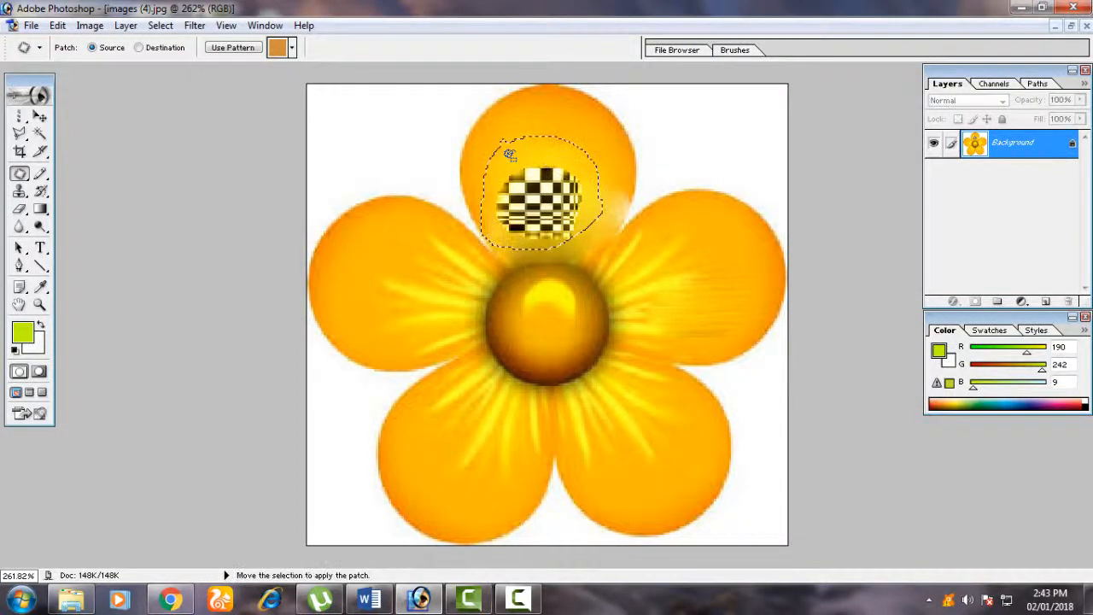
{"action": "left_click", "coordinate": [291, 47]}
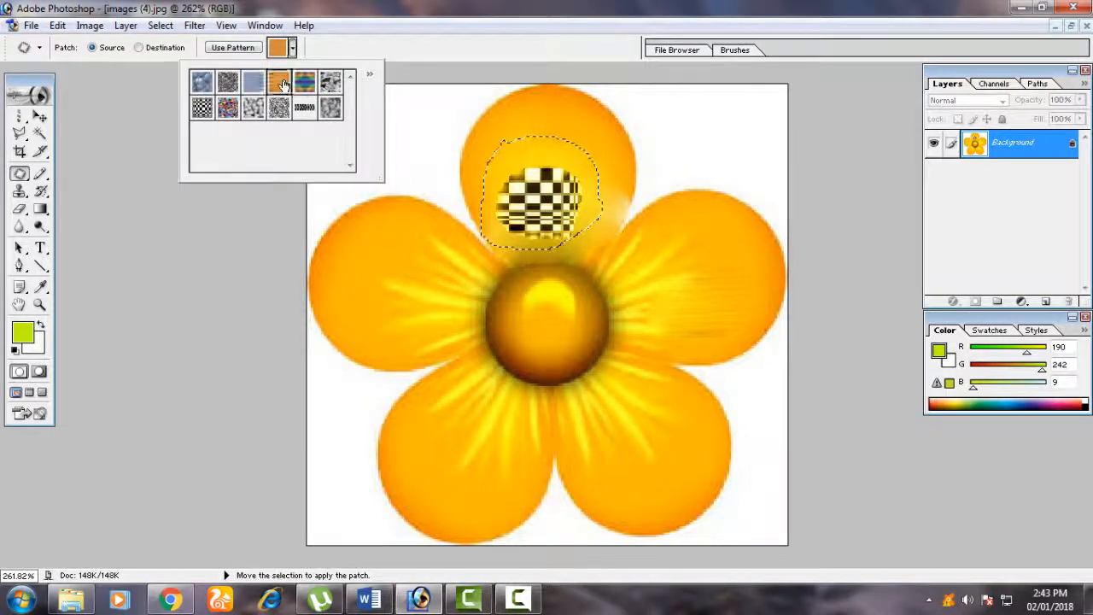
{"action": "left_click", "coordinate": [234, 49]}
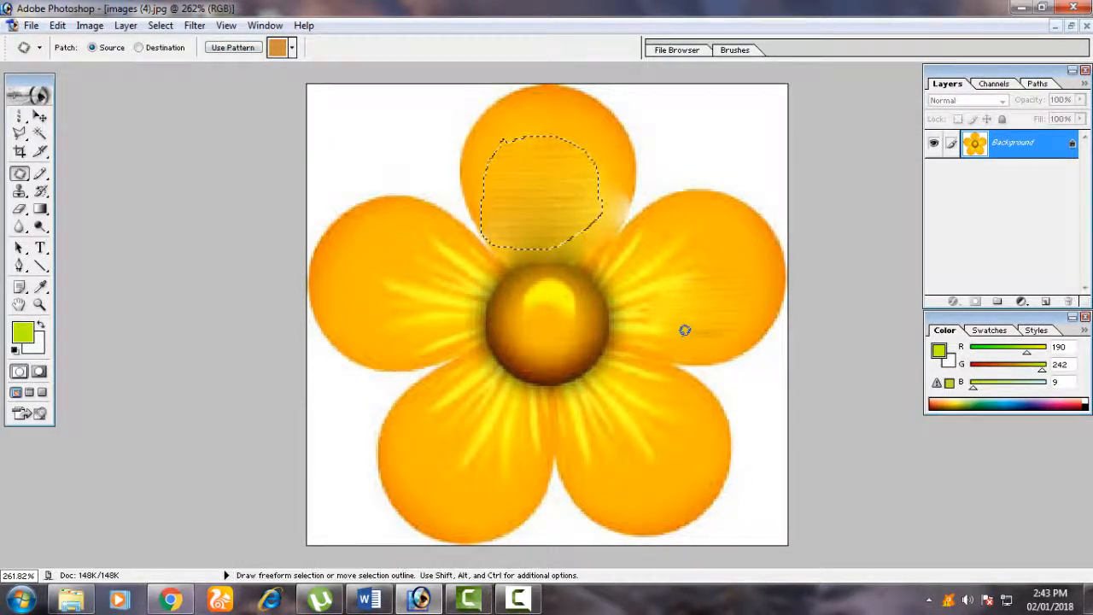
{"action": "key", "text": "ctrl"}
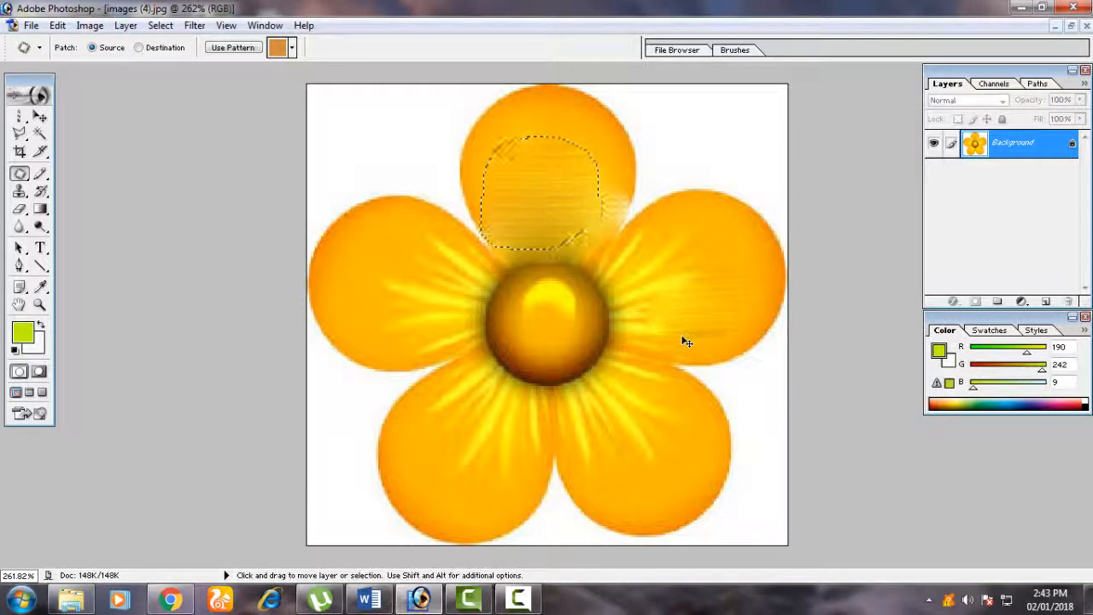
{"action": "key", "text": "ctrl+d"}
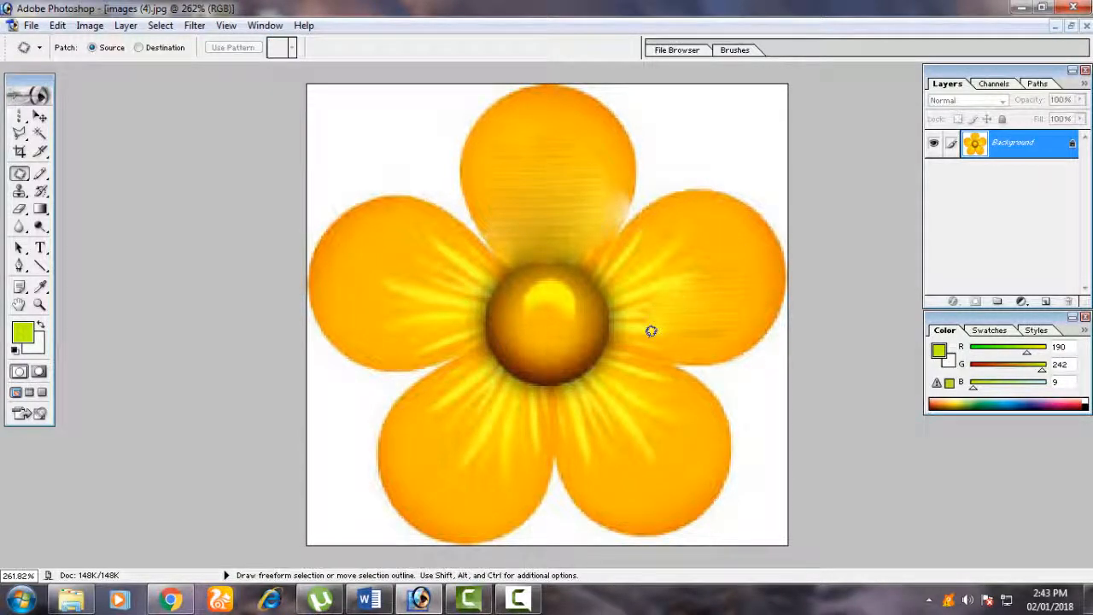